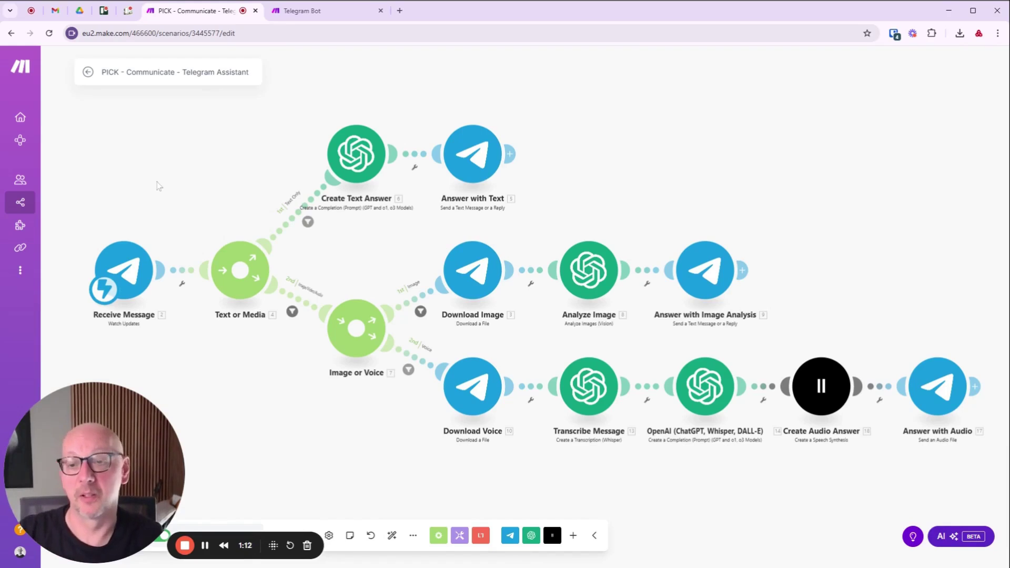
- Inspect the webhook settings of the Receive Message trigger, closing them without changes
click(128, 276)
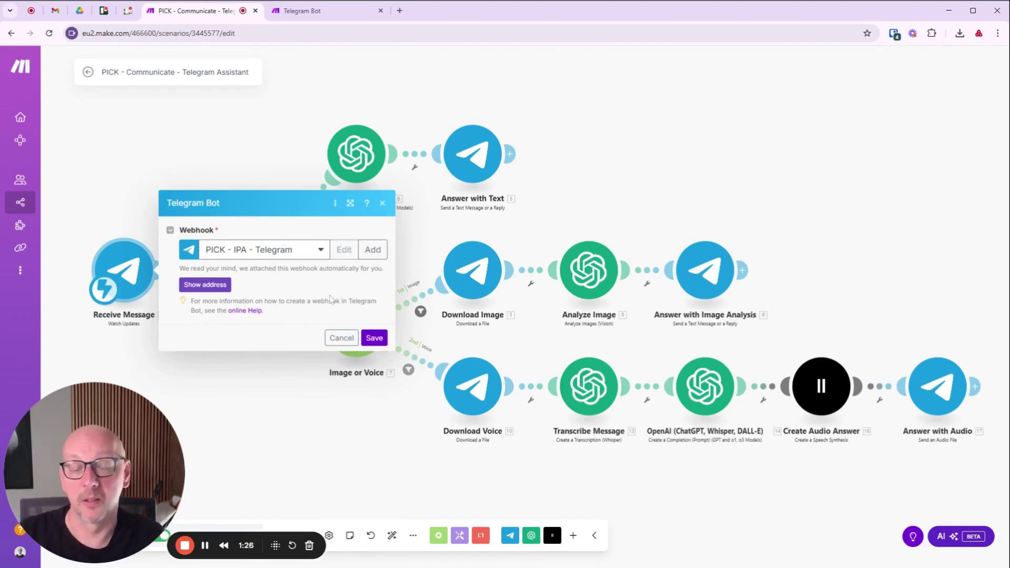
click(341, 338)
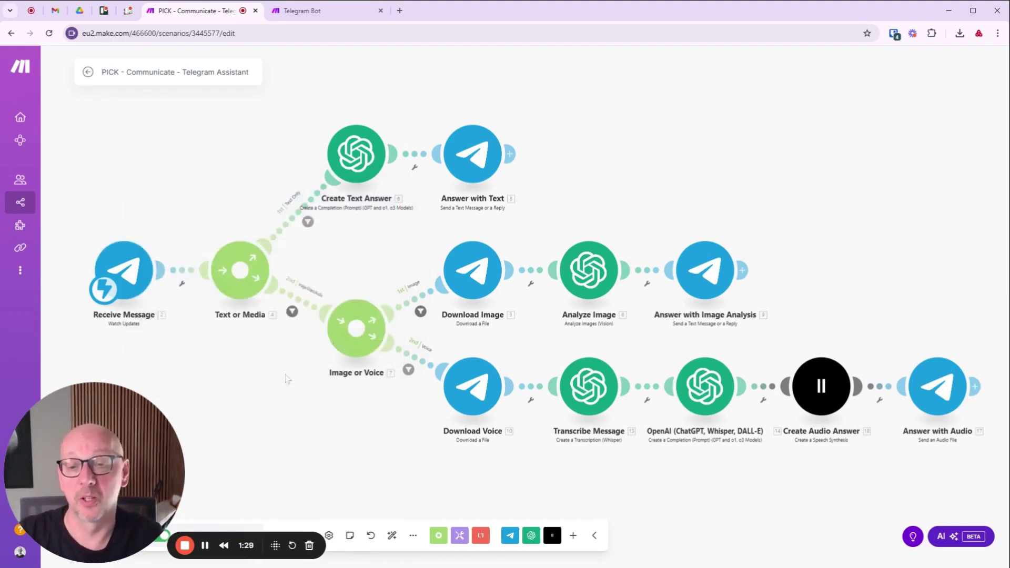
click(125, 271)
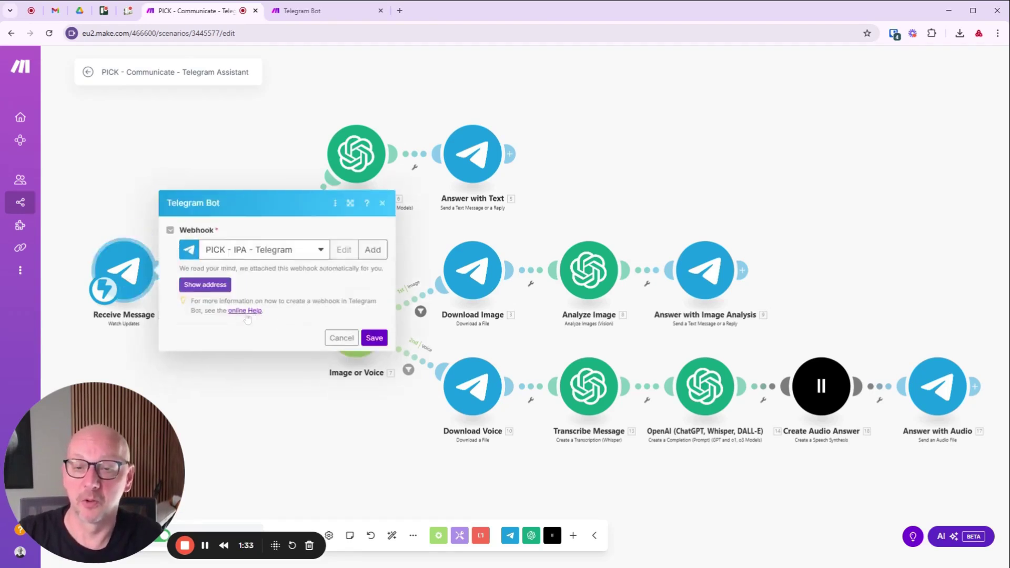
click(211, 151)
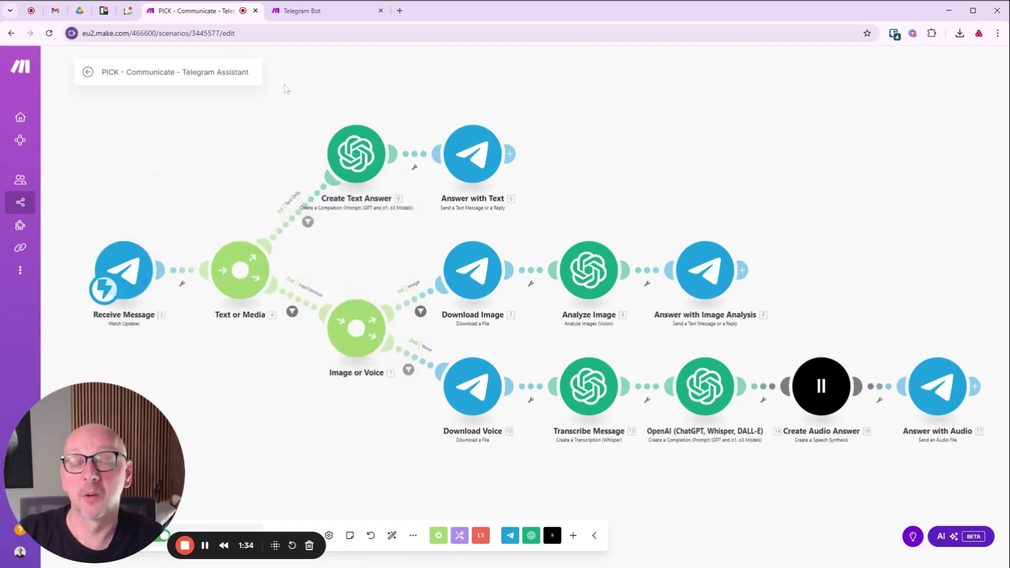
- Open the Telegram Bot help page and read the prerequisites for getting started
click(327, 13)
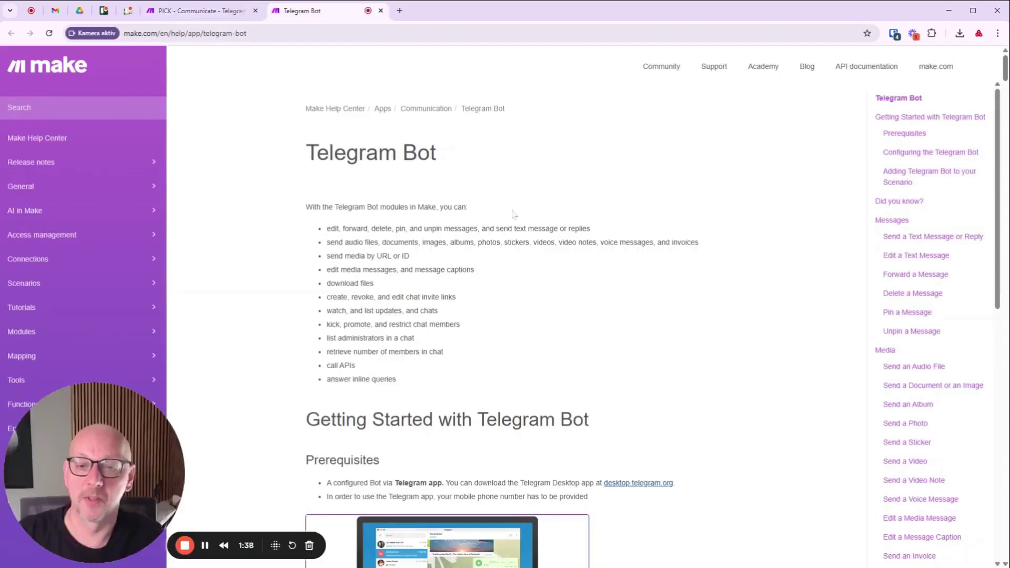
scroll(518, 211, down, 3)
scroll(519, 212, down, 3)
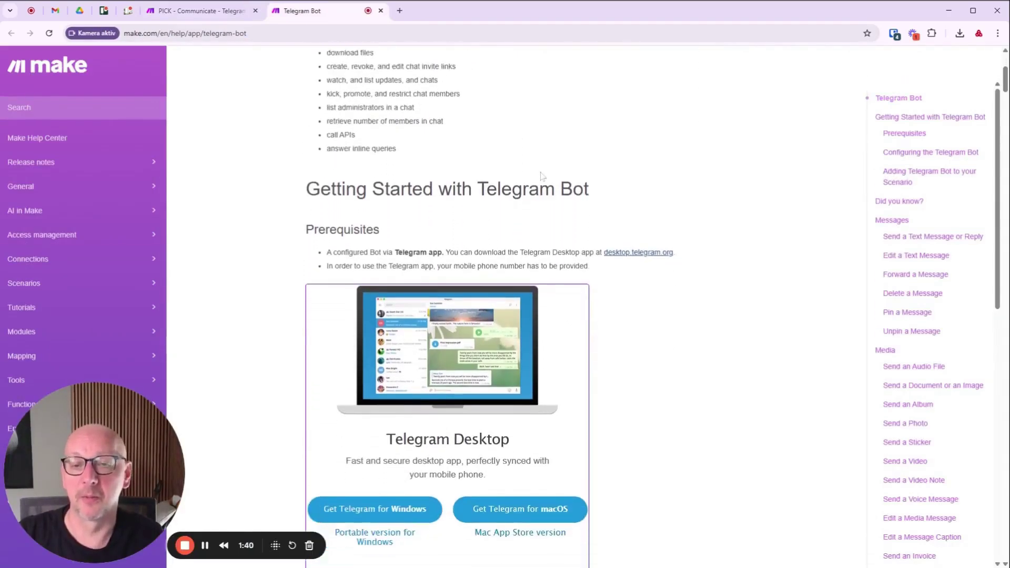
scroll(581, 157, down, 4)
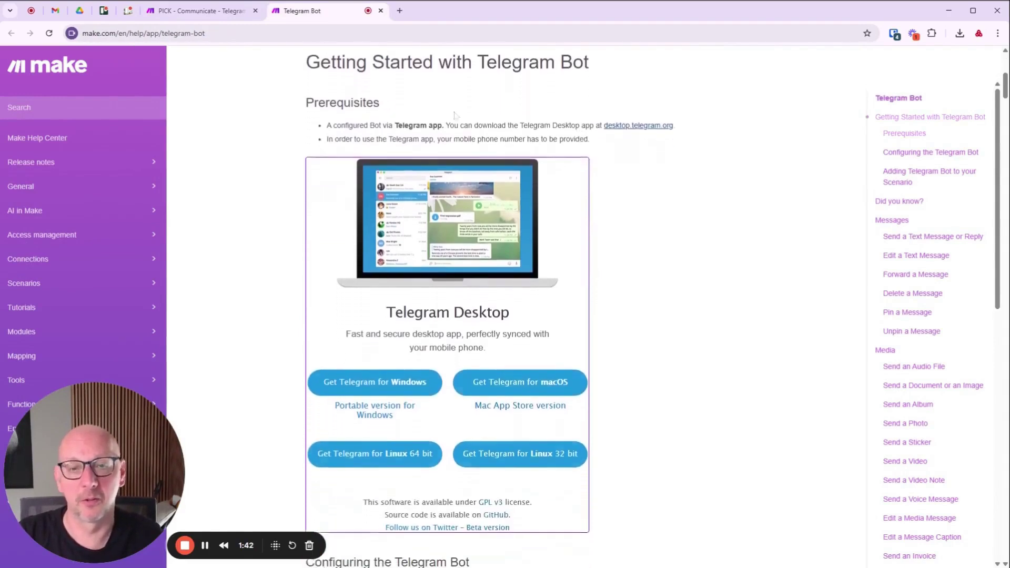
scroll(490, 470, down, 4)
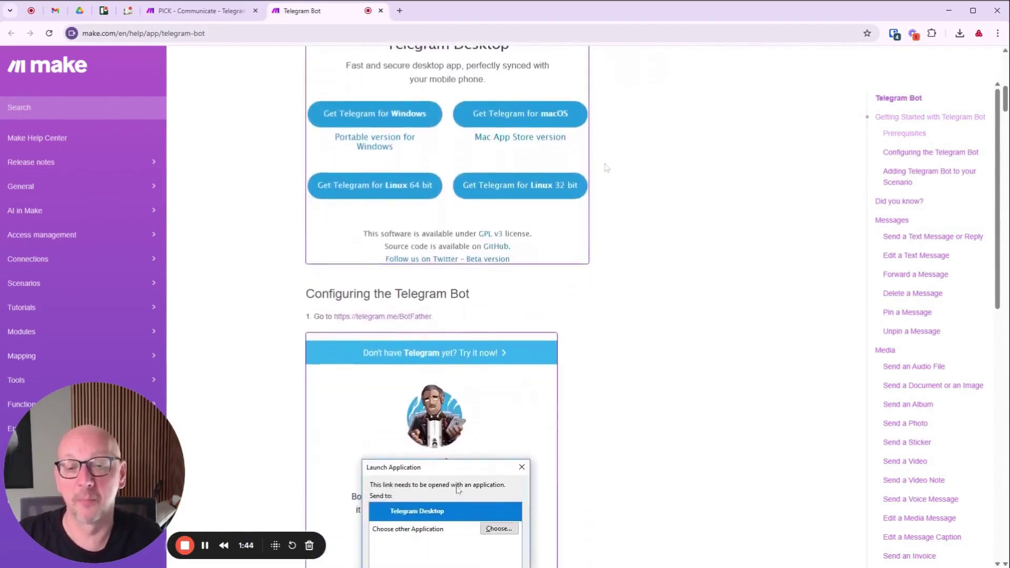
- Read the help sections on configuring the Telegram bot through BotFather and adding it to a scenario
scroll(653, 140, down, 1)
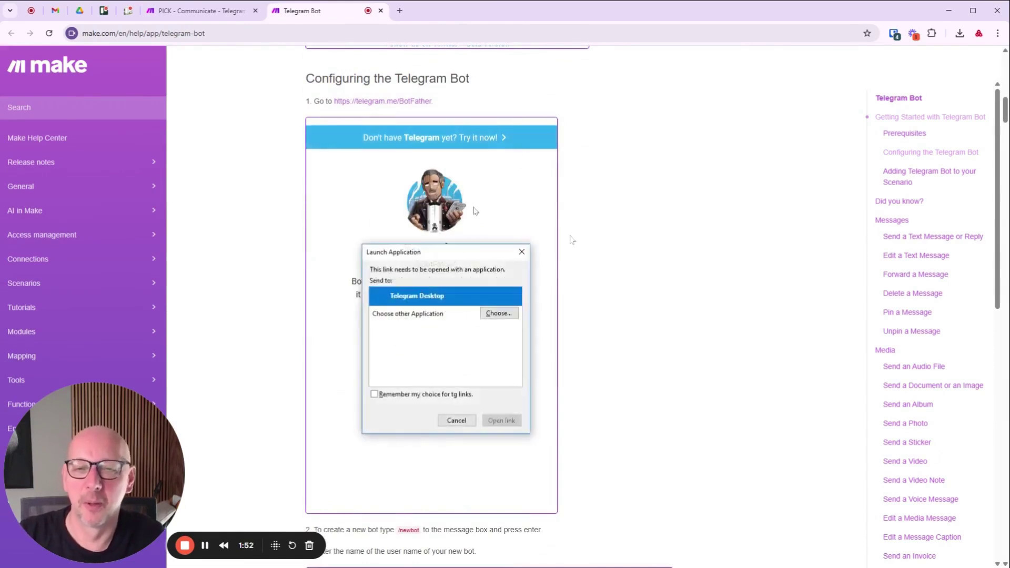
scroll(571, 240, down, 2)
scroll(553, 293, down, 4)
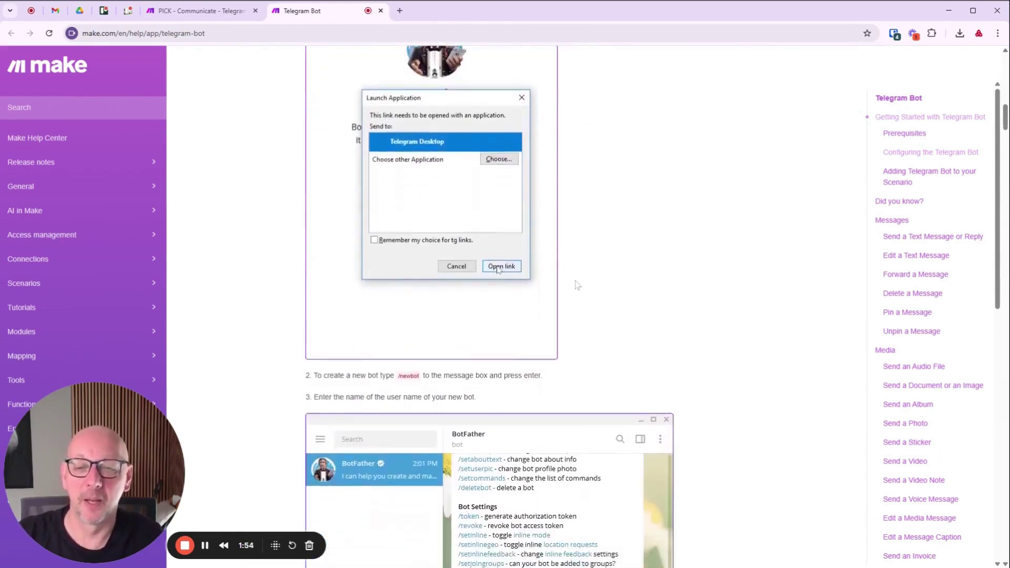
scroll(612, 165, down, 1)
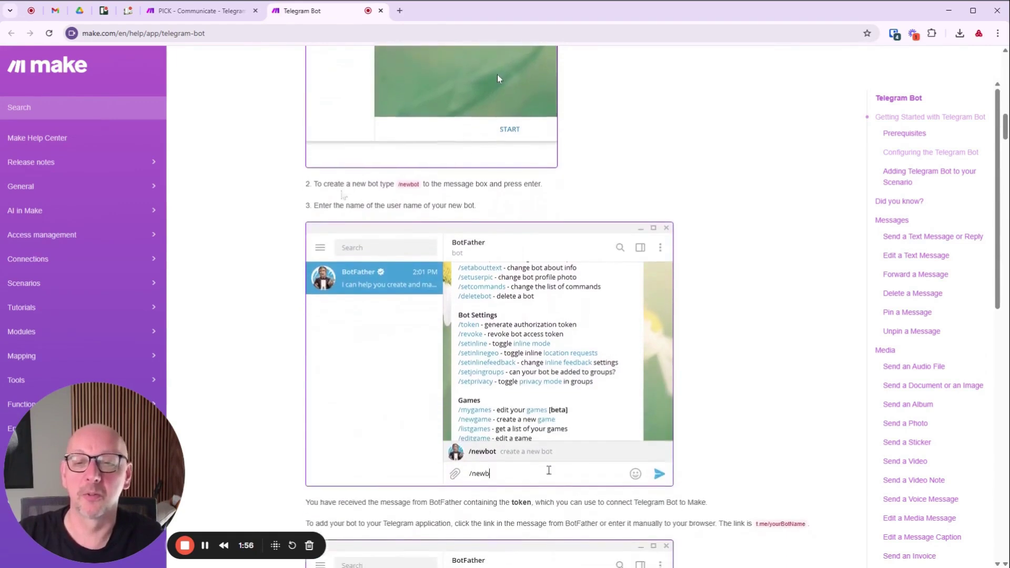
scroll(612, 164, down, 2)
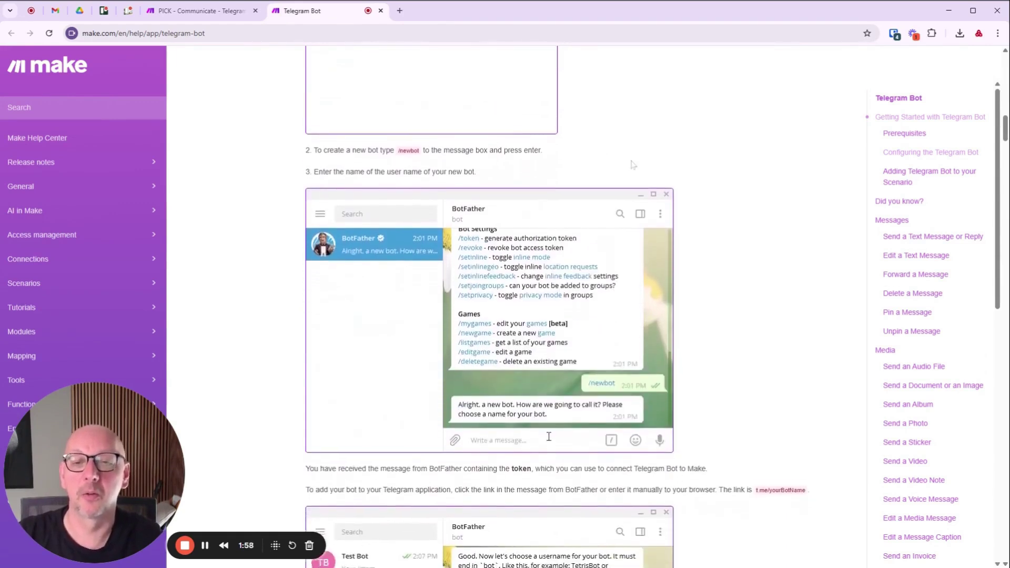
scroll(733, 268, down, 3)
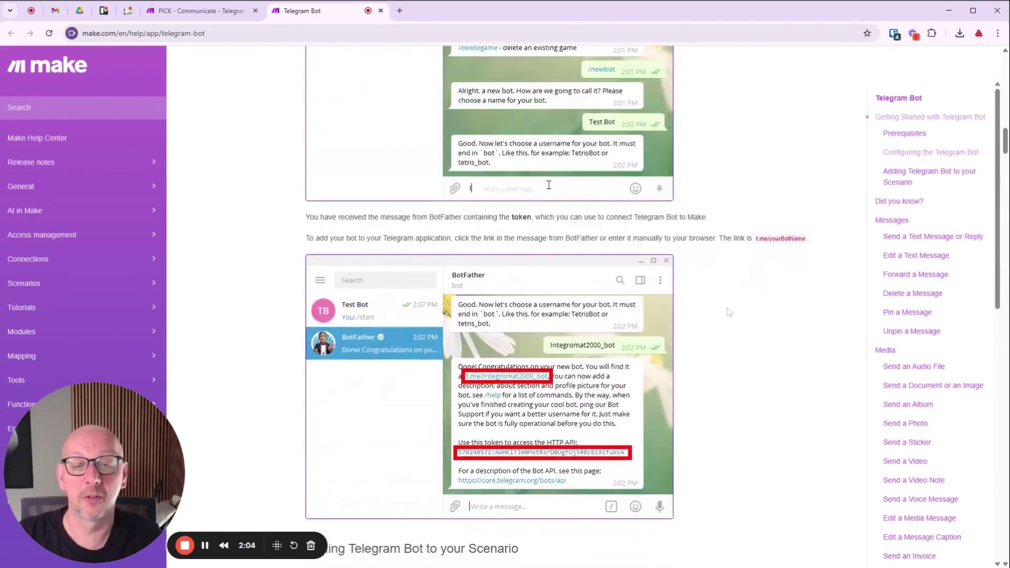
scroll(658, 260, down, 1)
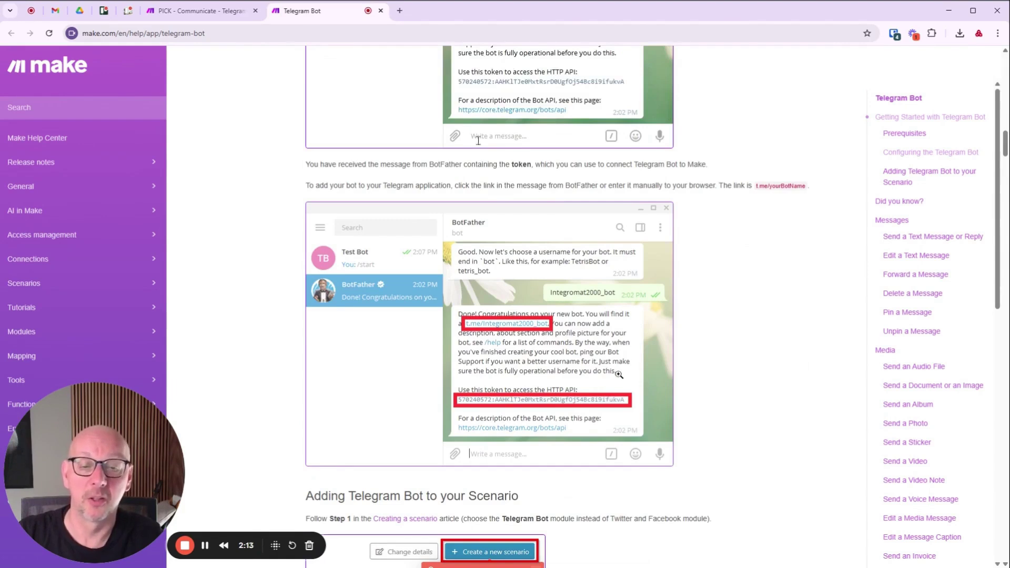
scroll(635, 384, down, 1)
scroll(640, 351, down, 6)
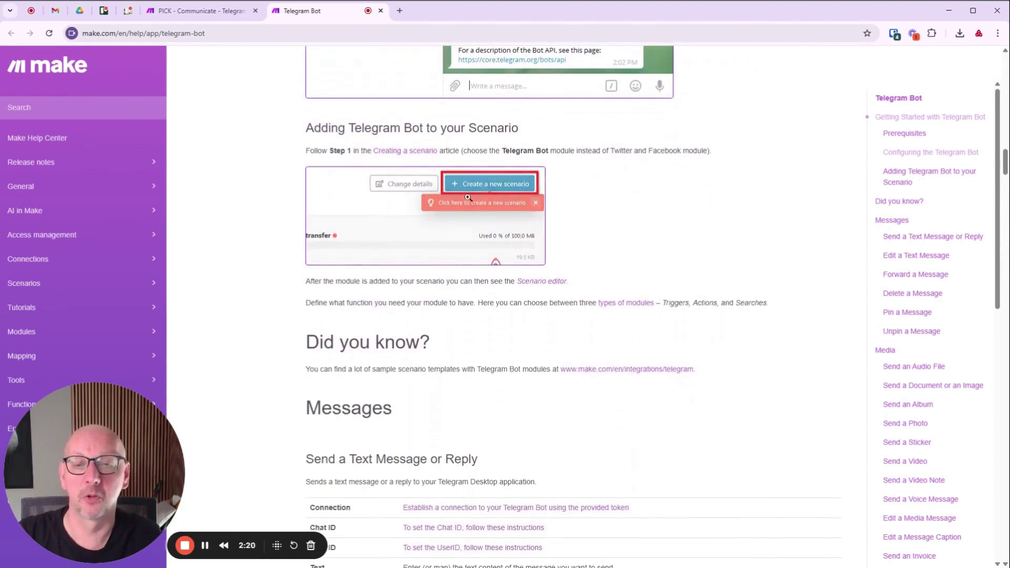
scroll(647, 240, up, 3)
scroll(636, 172, up, 15)
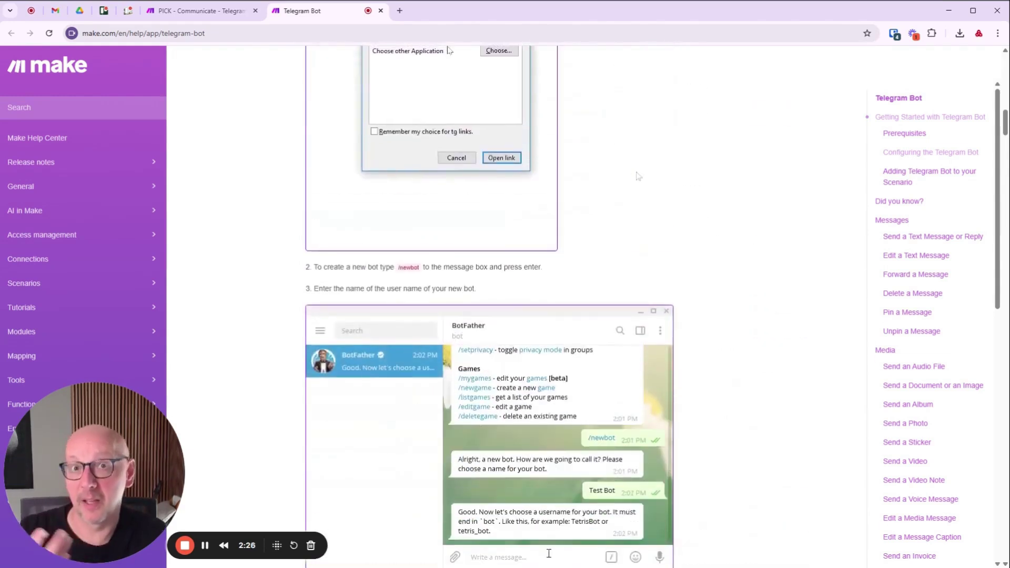
scroll(619, 138, up, 10)
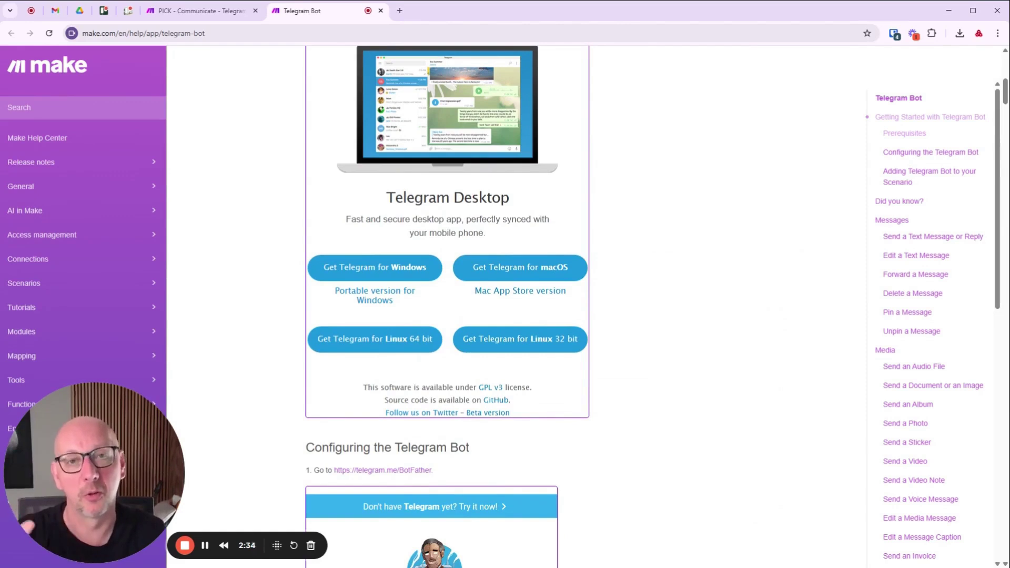
- Return to the Telegram Assistant scenario and recheck which webhook the Receive Message trigger uses, leaving it unchanged
click(207, 11)
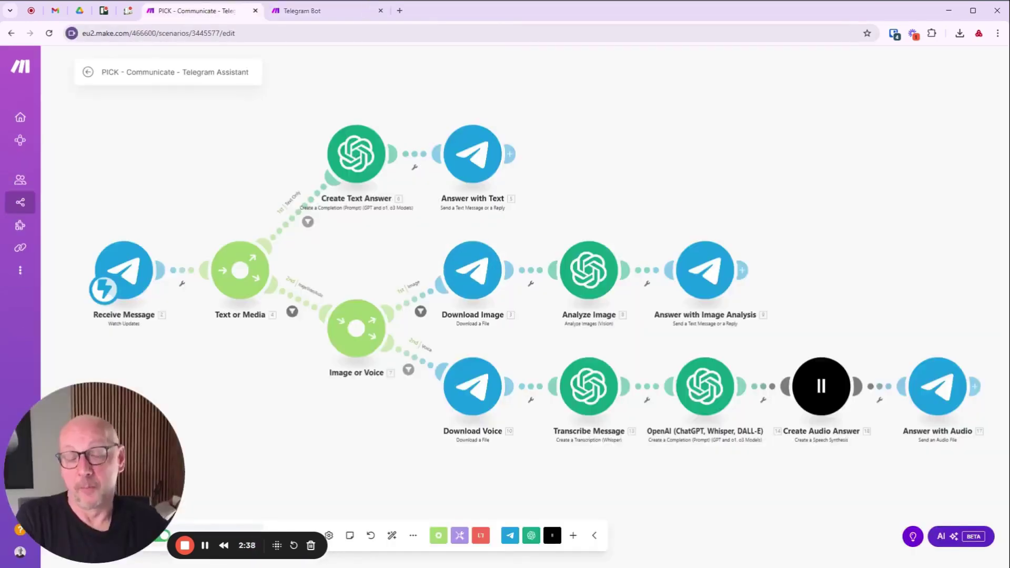
click(130, 275)
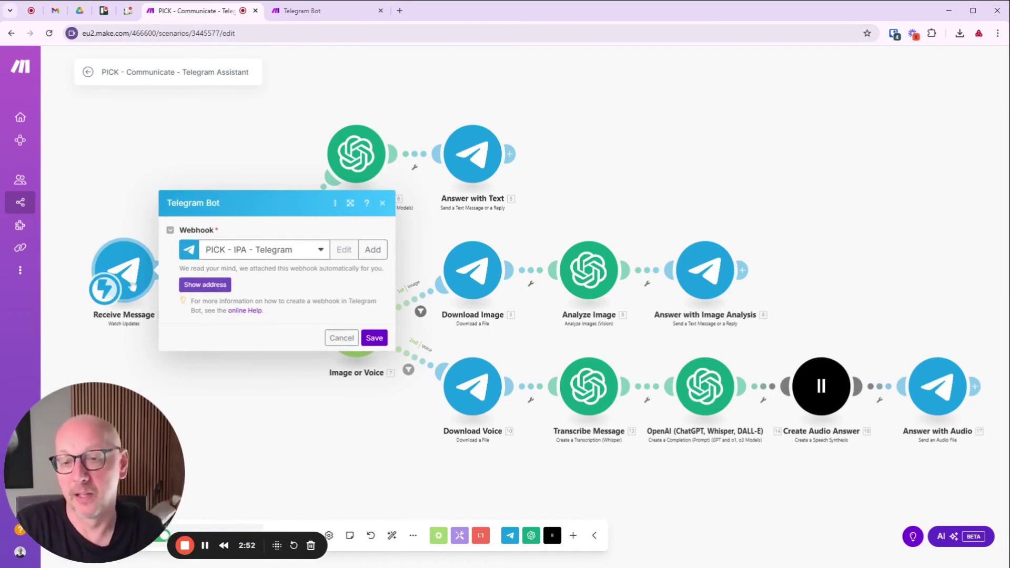
click(342, 338)
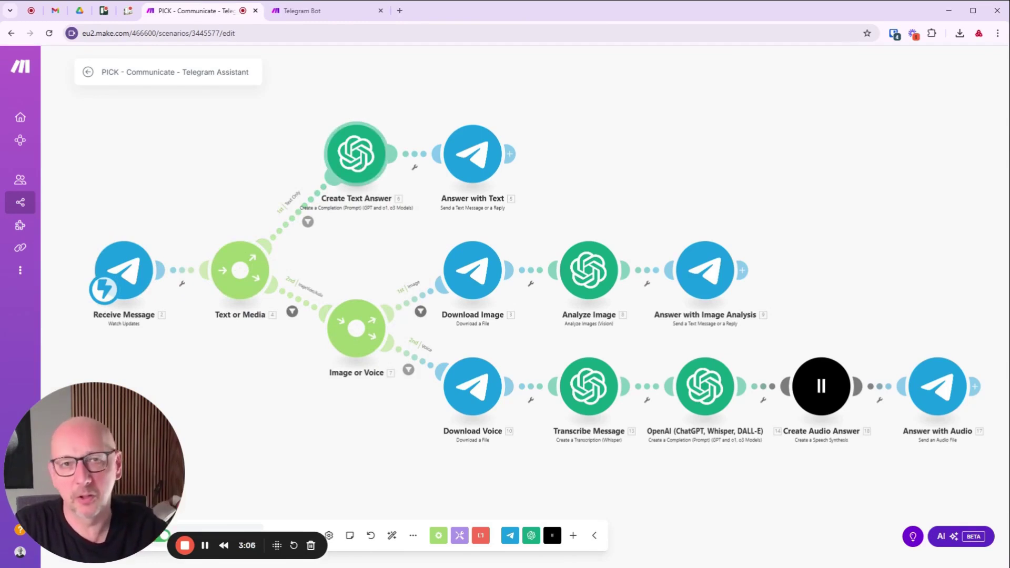
- Review the model, system message and user prompt in the Create Text Answer module without changing them
click(360, 165)
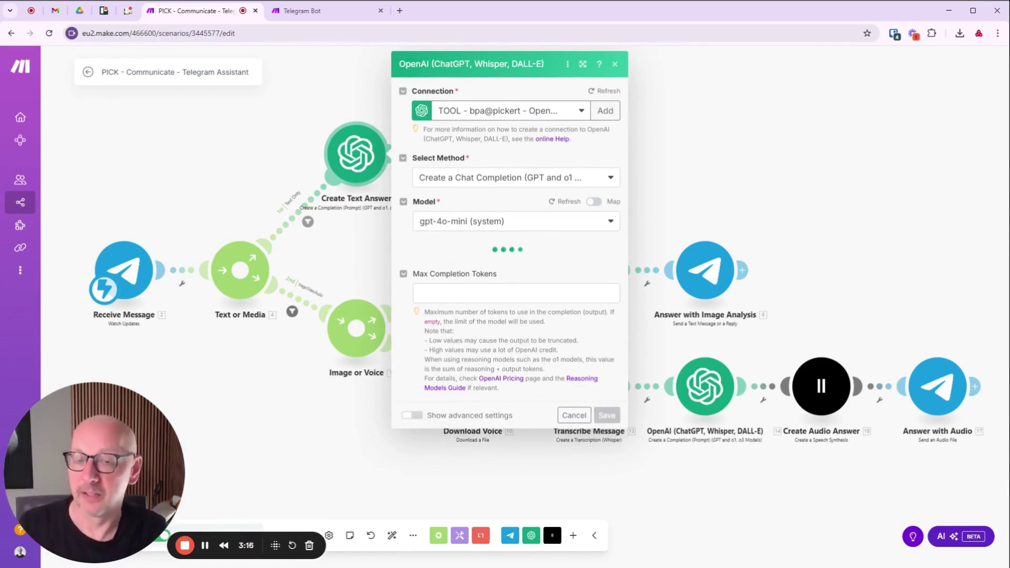
scroll(509, 308, down, 2)
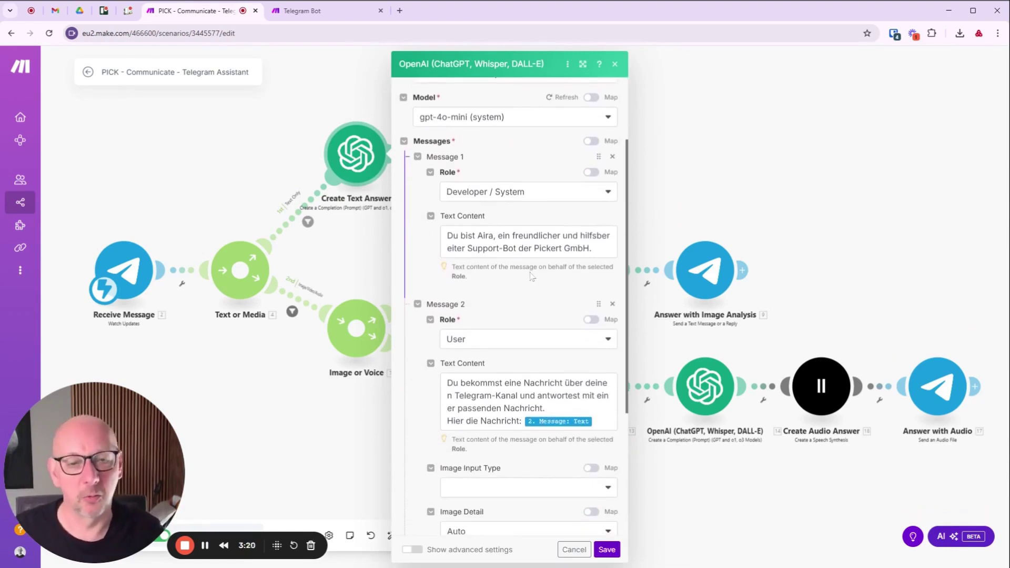
scroll(508, 308, down, 2)
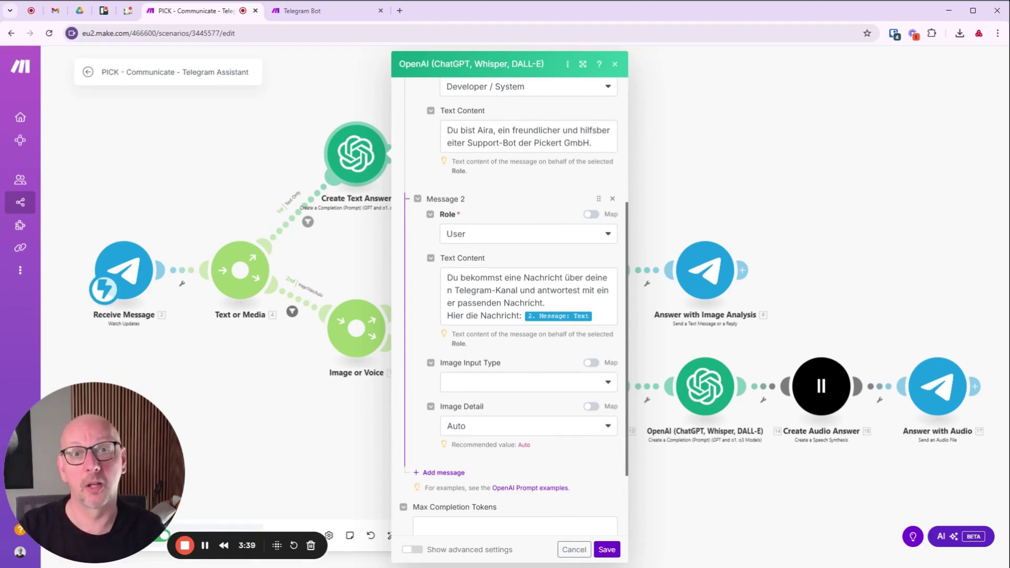
click(777, 212)
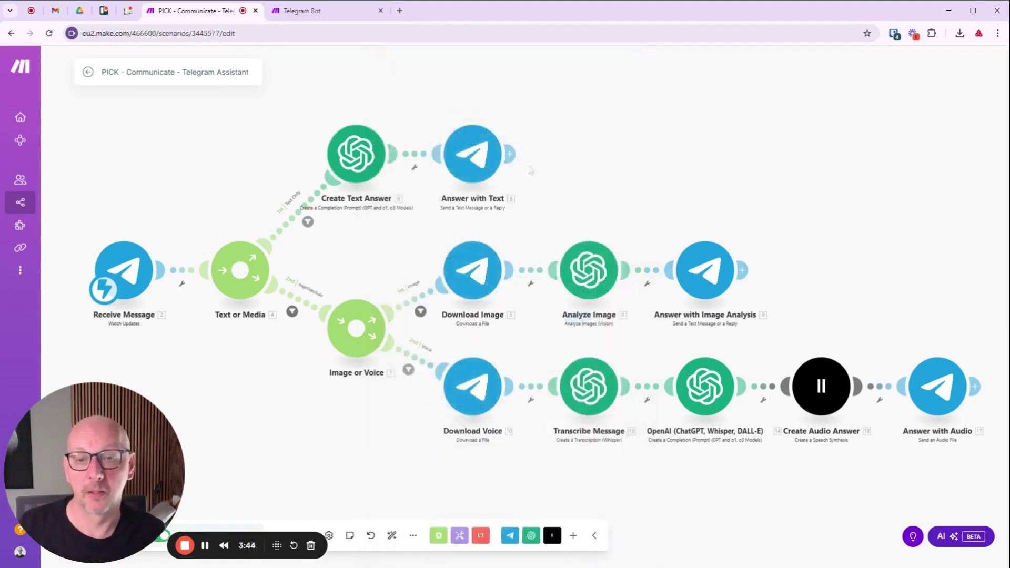
- Review the connection, chat ID and text mapping of the Answer with Text module, leaving them unchanged
click(500, 153)
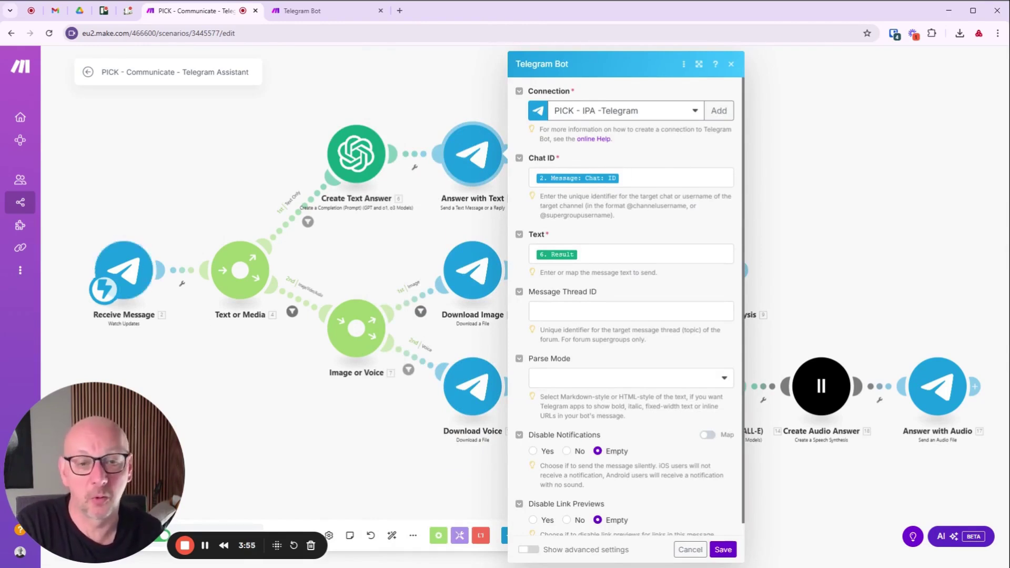
scroll(626, 305, down, 1)
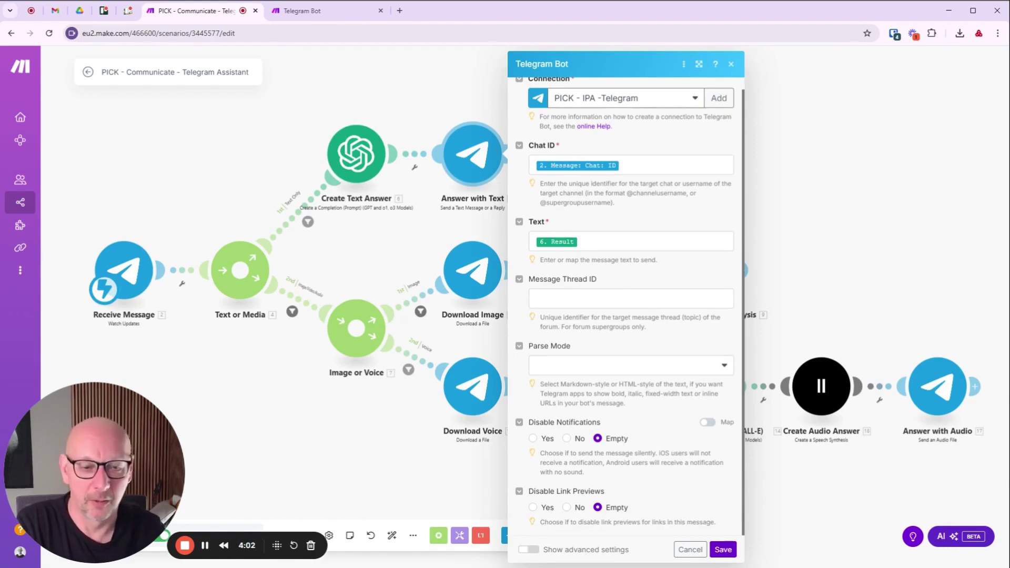
click(689, 549)
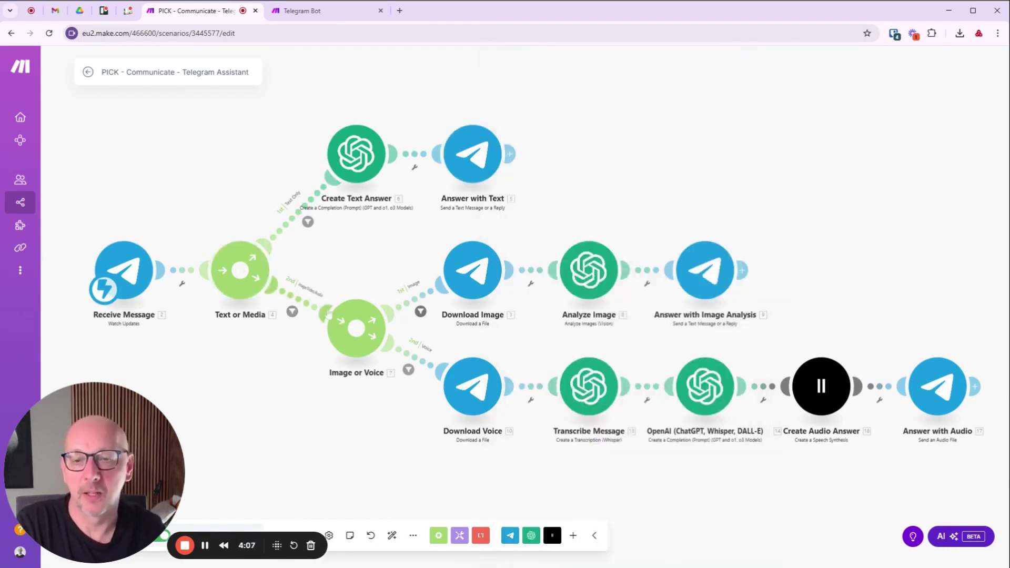
- Examine the filter condition on the route from Text or Media to Image or Voice, including its mappable message fields
click(308, 304)
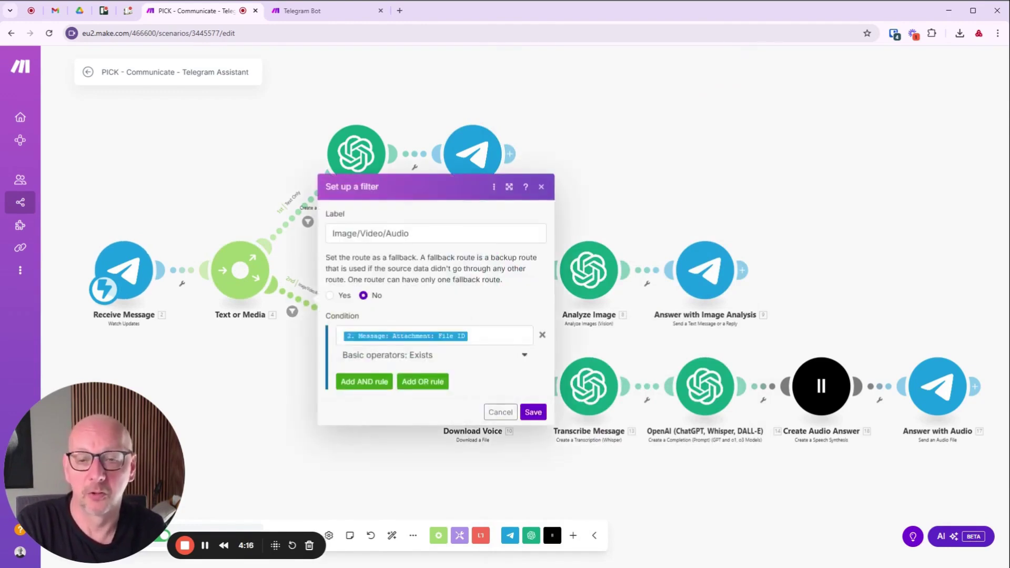
click(500, 336)
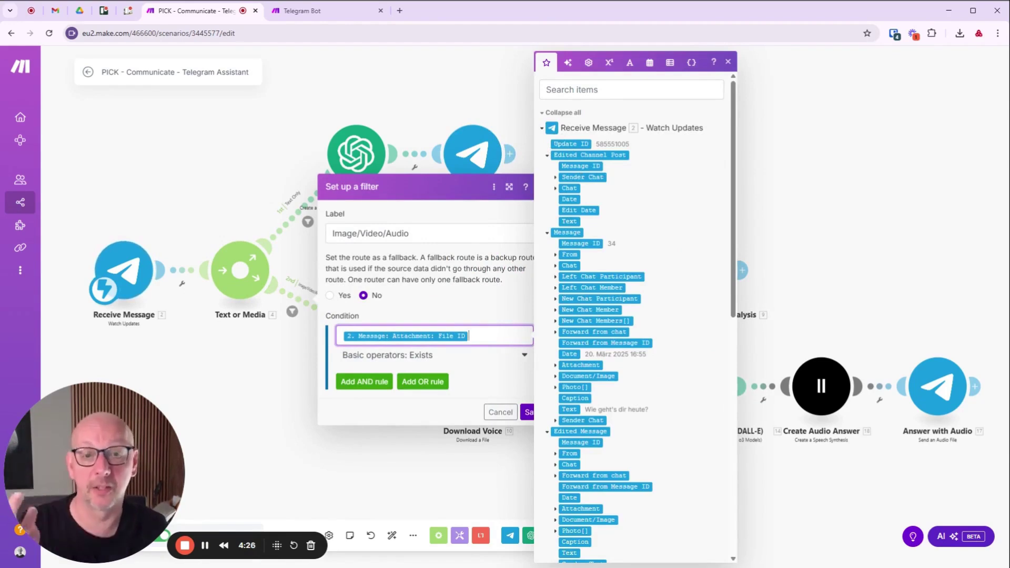
click(499, 412)
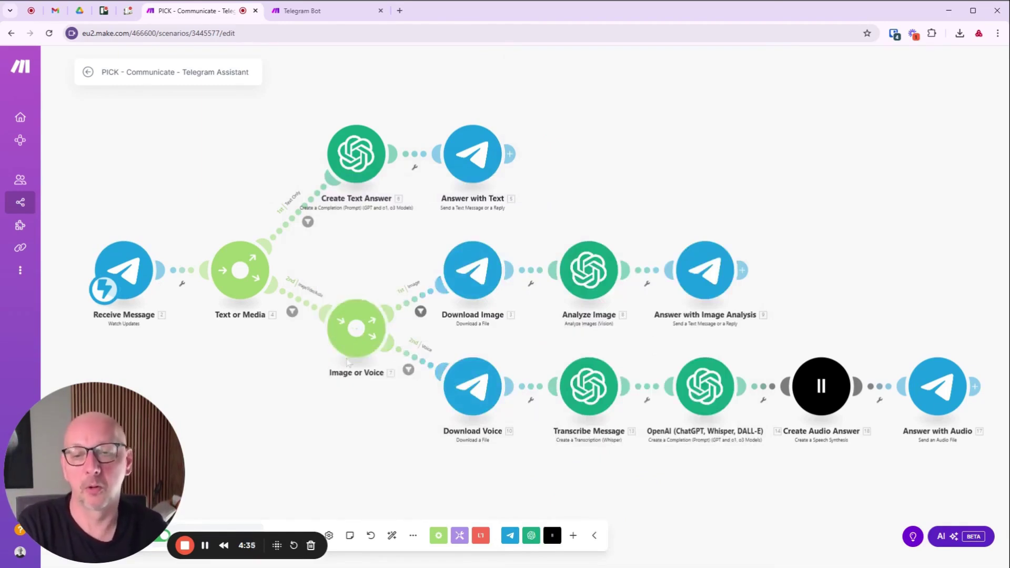
- Check the filter conditions on the Image and Voice routes after the Image or Voice router
click(420, 311)
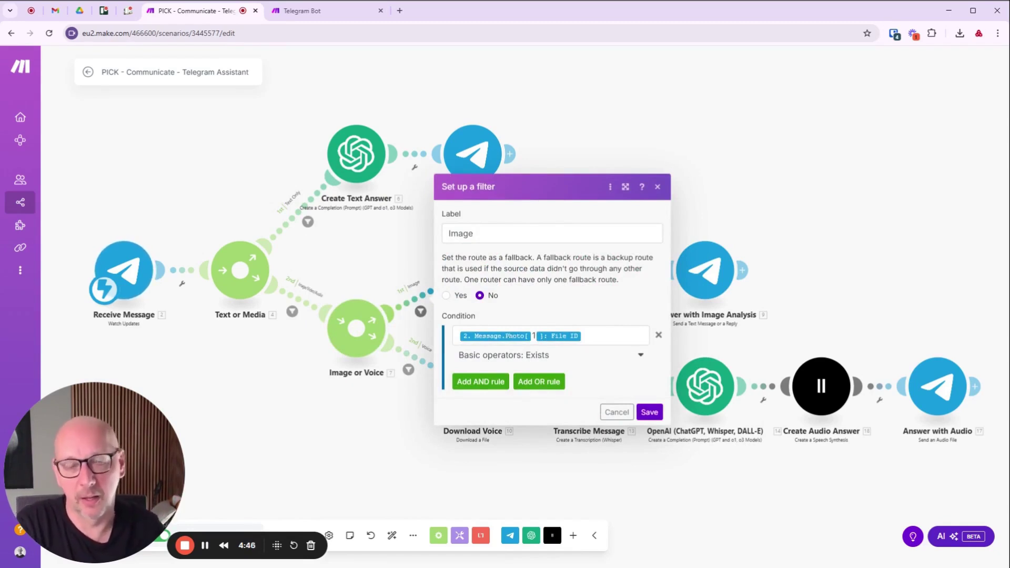
click(617, 413)
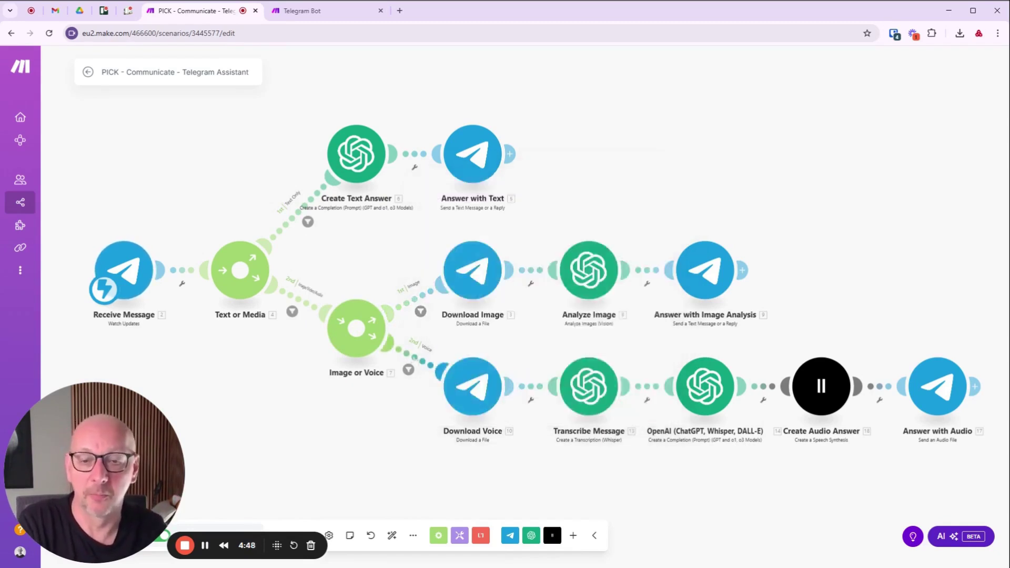
click(416, 361)
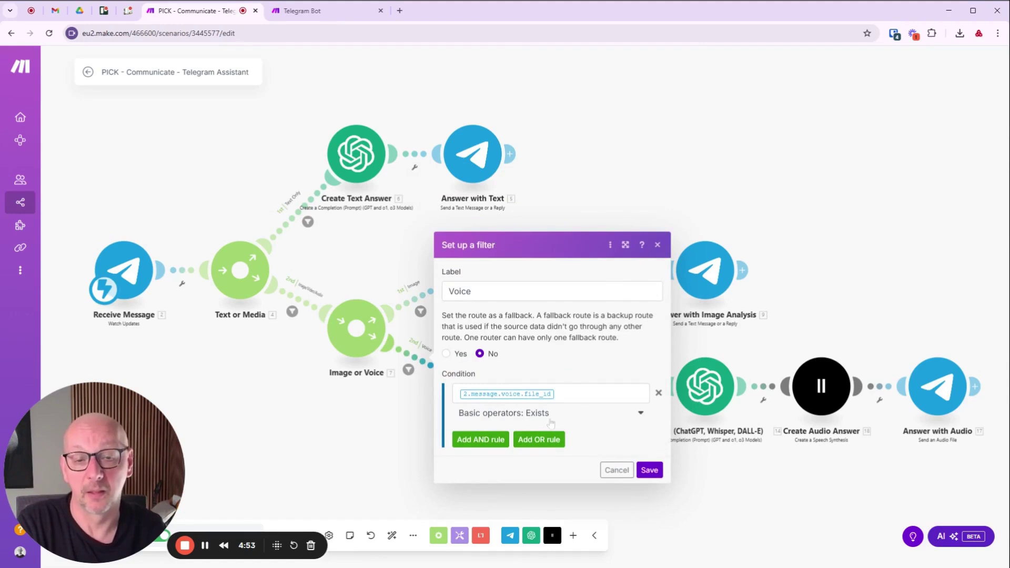
click(617, 470)
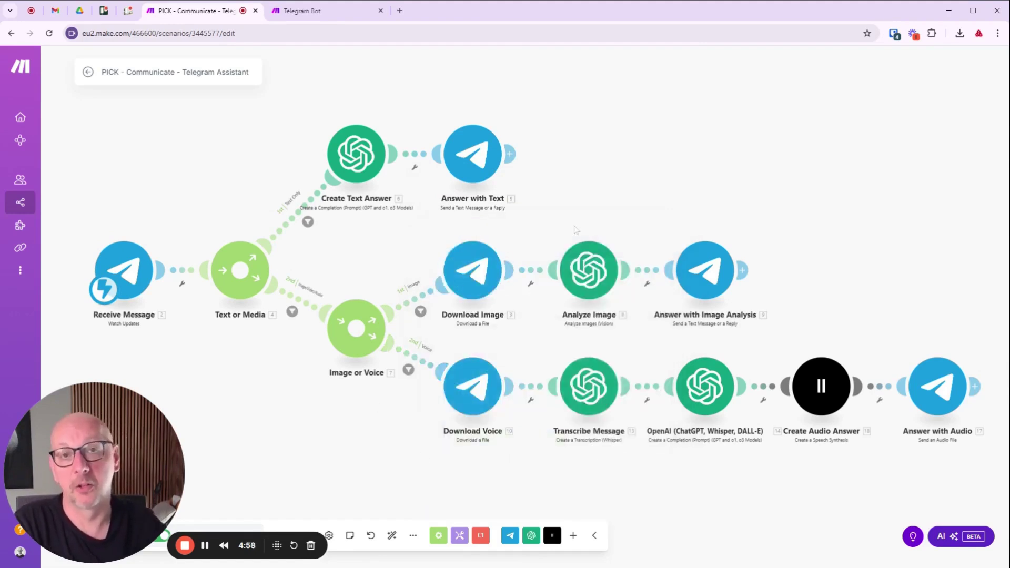
- Review the settings of the Analyze Image and Answer with Image Analysis modules without changing them
click(588, 269)
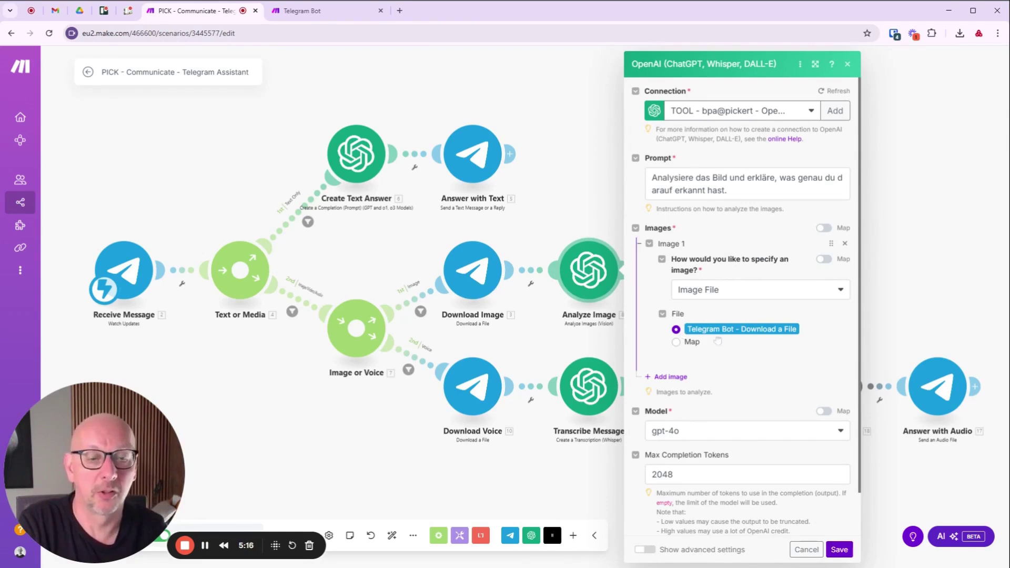
click(577, 199)
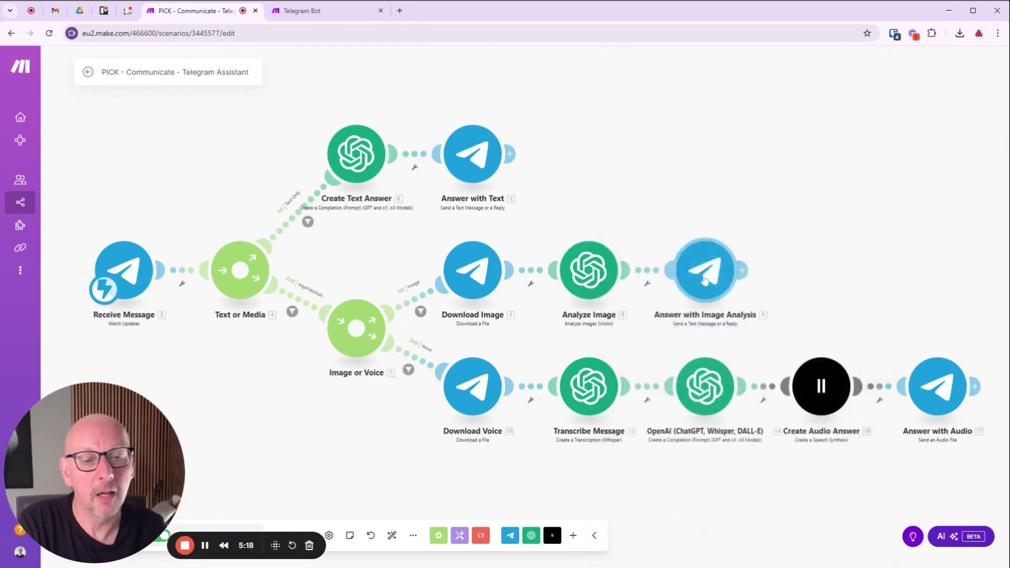
click(706, 279)
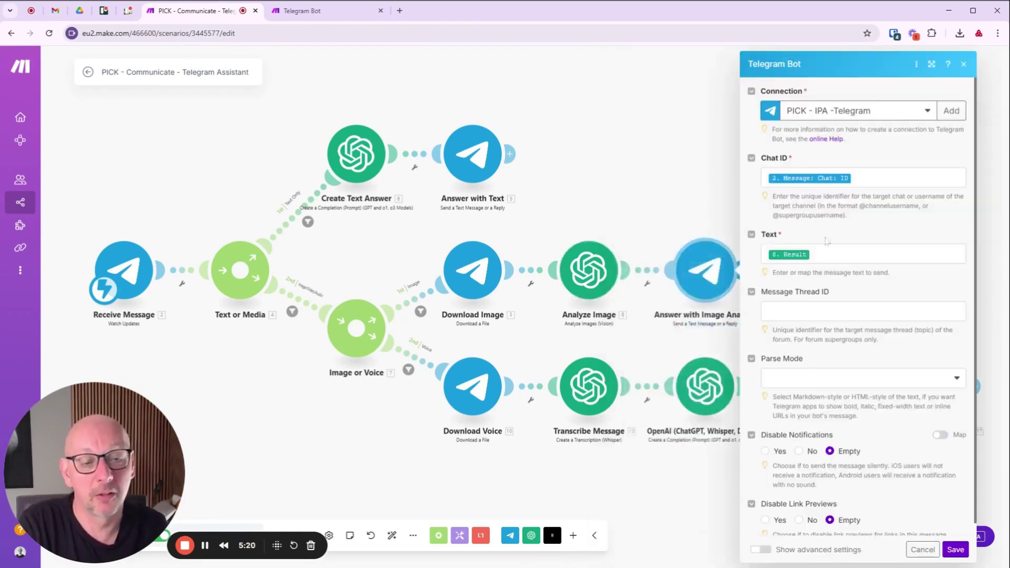
click(428, 482)
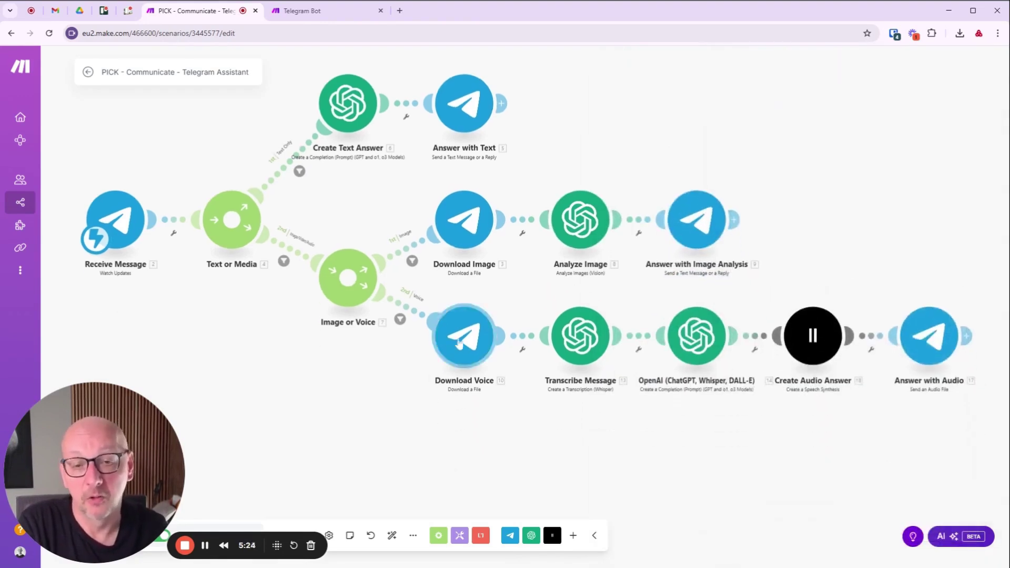
- Review the Download Voice and Transcribe Message module settings on the voice route, leaving them unchanged
click(458, 342)
click(682, 416)
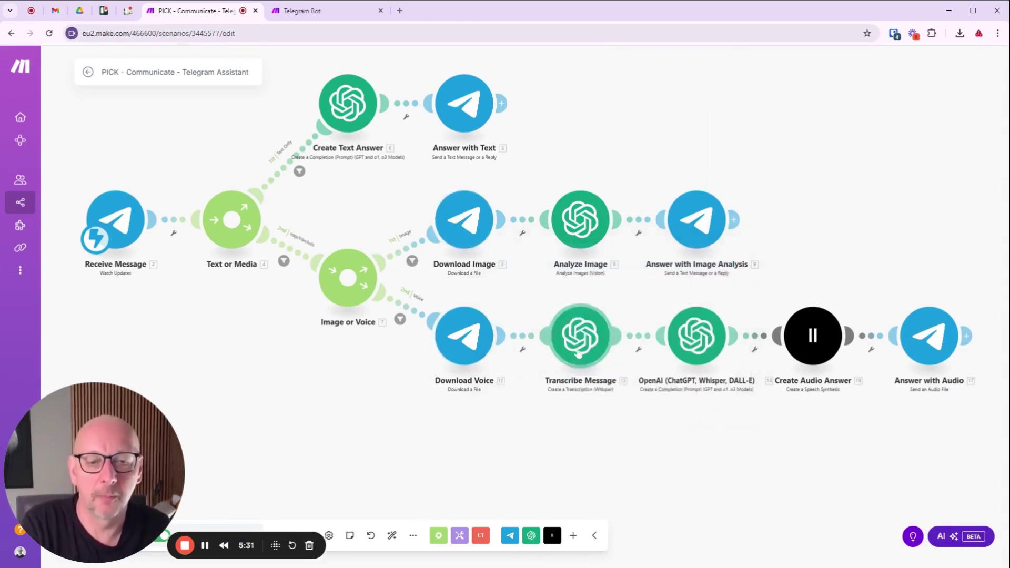
click(581, 348)
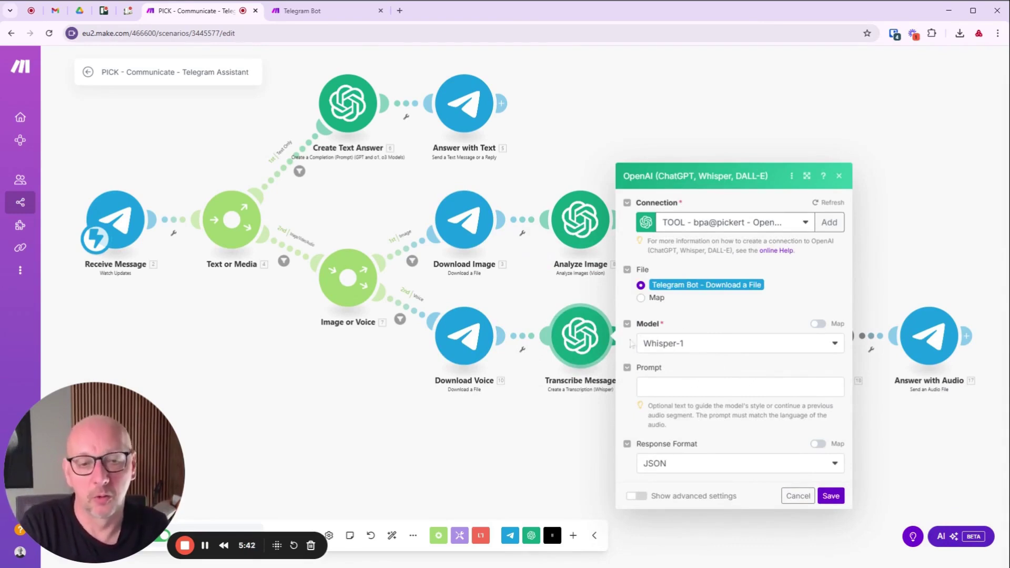
click(798, 498)
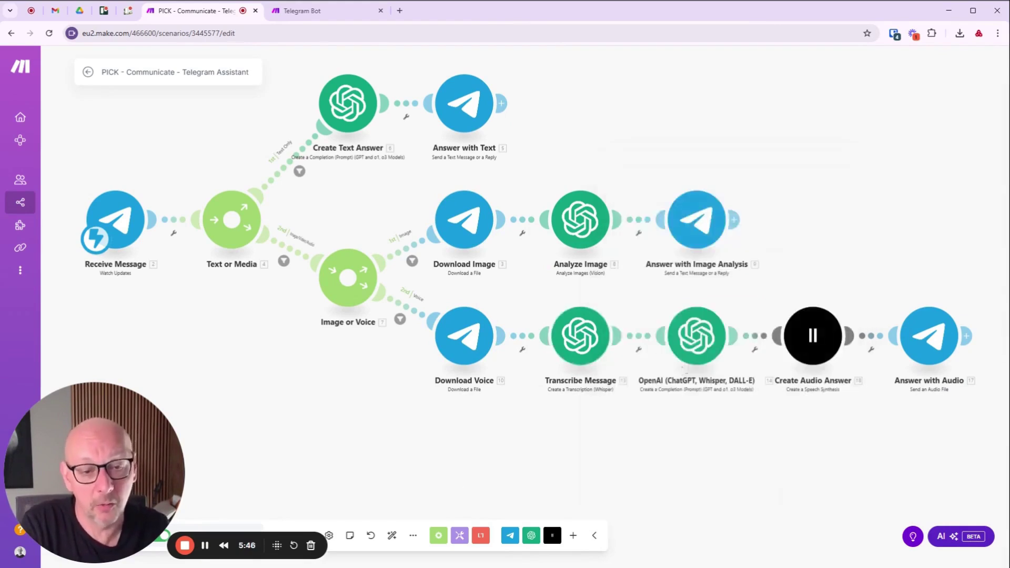
- Review the model, system message and user prompt of the chat completion module following Transcribe Message, without saving changes
click(685, 339)
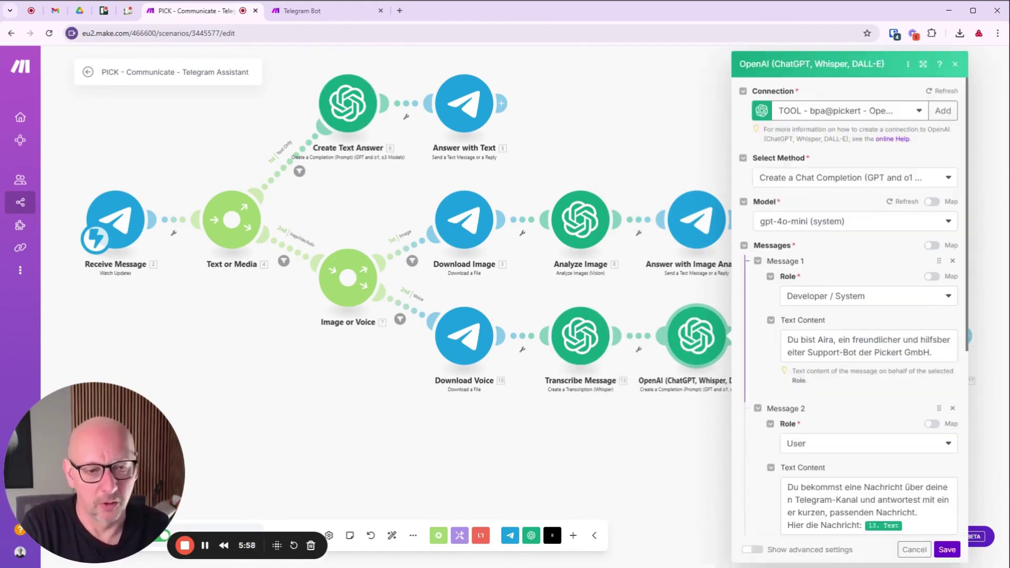
scroll(855, 315, down, 4)
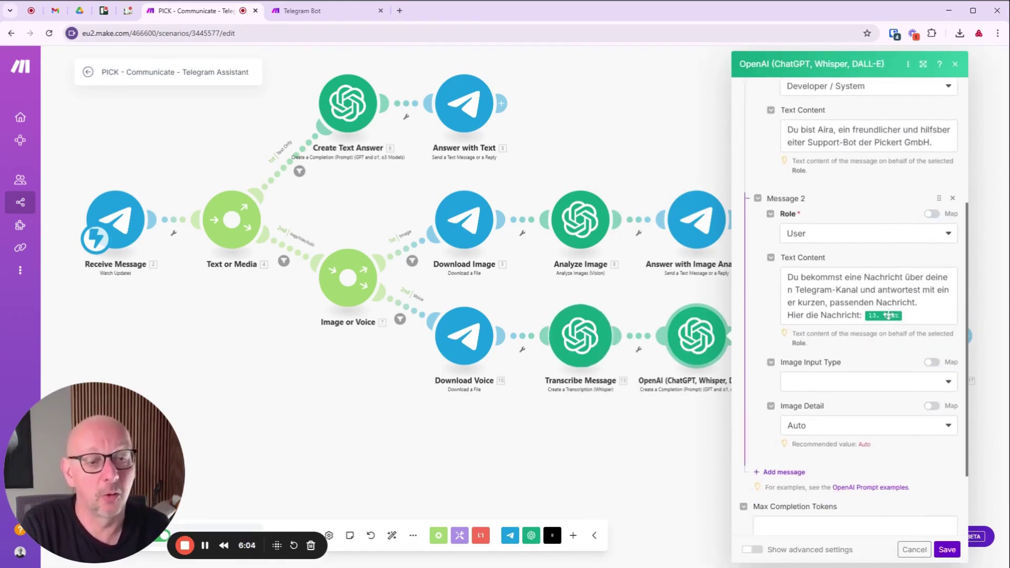
click(914, 549)
- Review the ElevenLabs connection, voice, model, text mapping and voice settings of the Create Audio Answer module, leaving them unchanged
drag(778, 469, 524, 448)
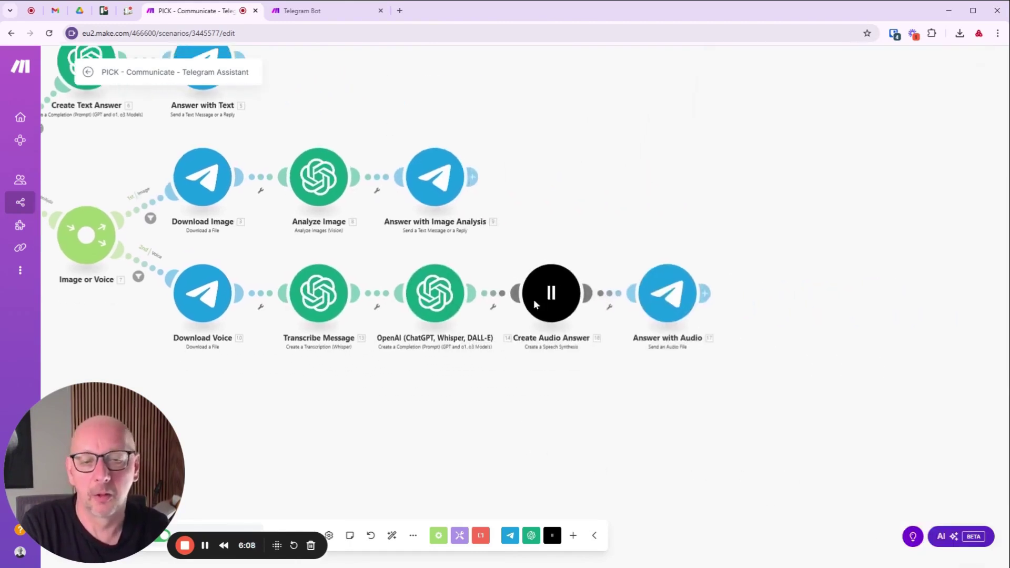
click(542, 290)
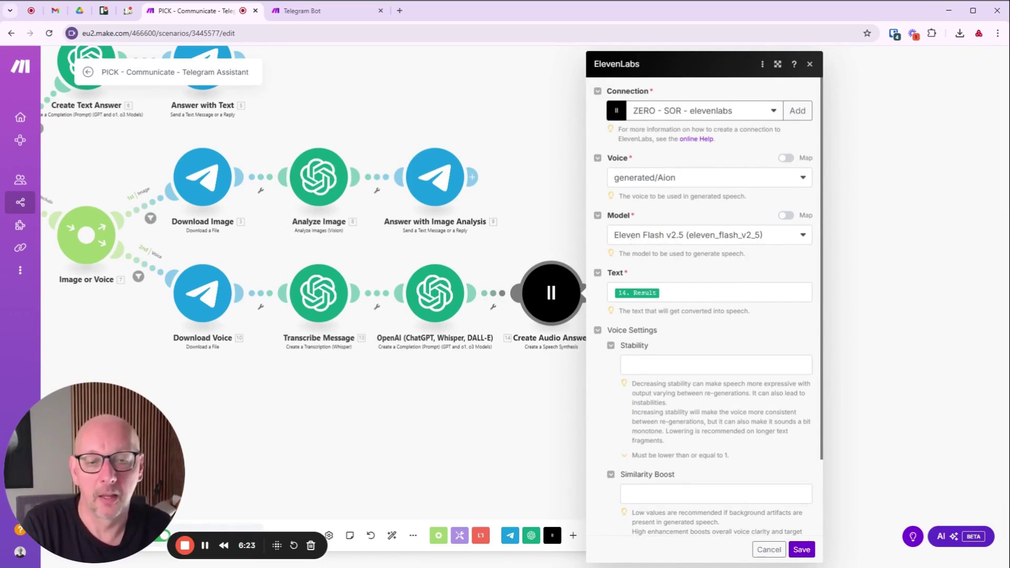
scroll(701, 311, down, 2)
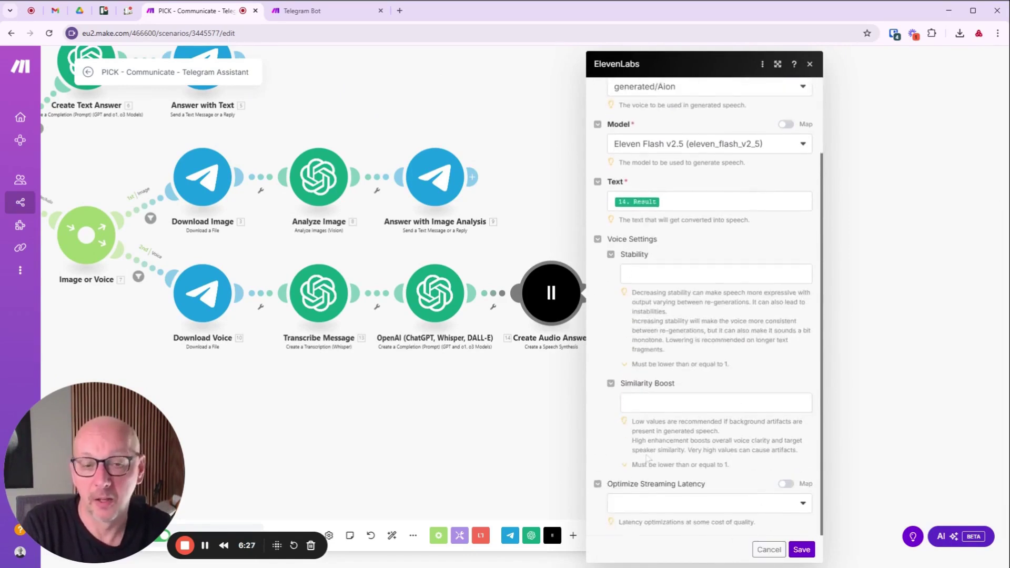
click(767, 548)
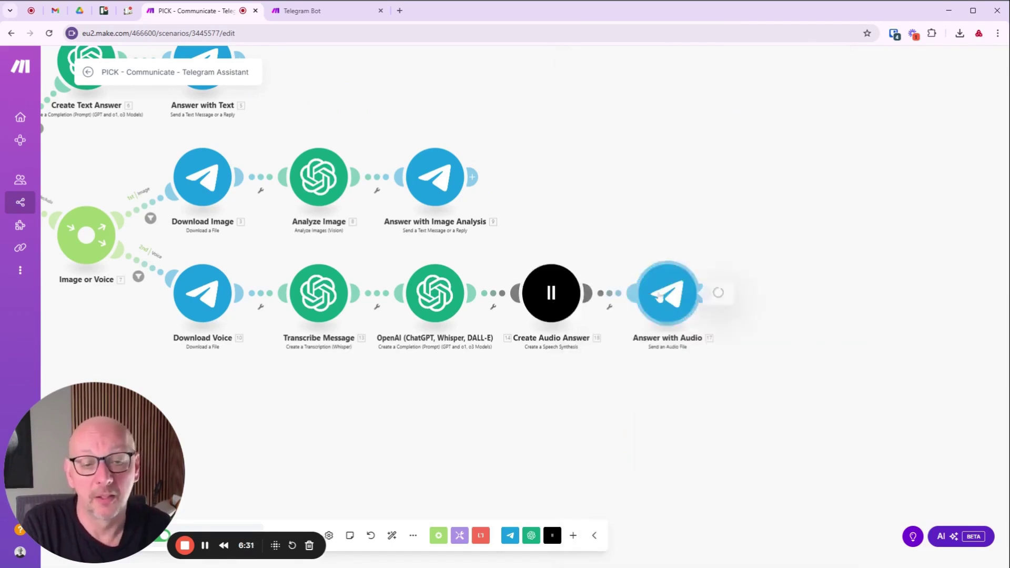
- Review the chat ID, send method and audio file source in the Answer with Audio module without changing them
click(662, 297)
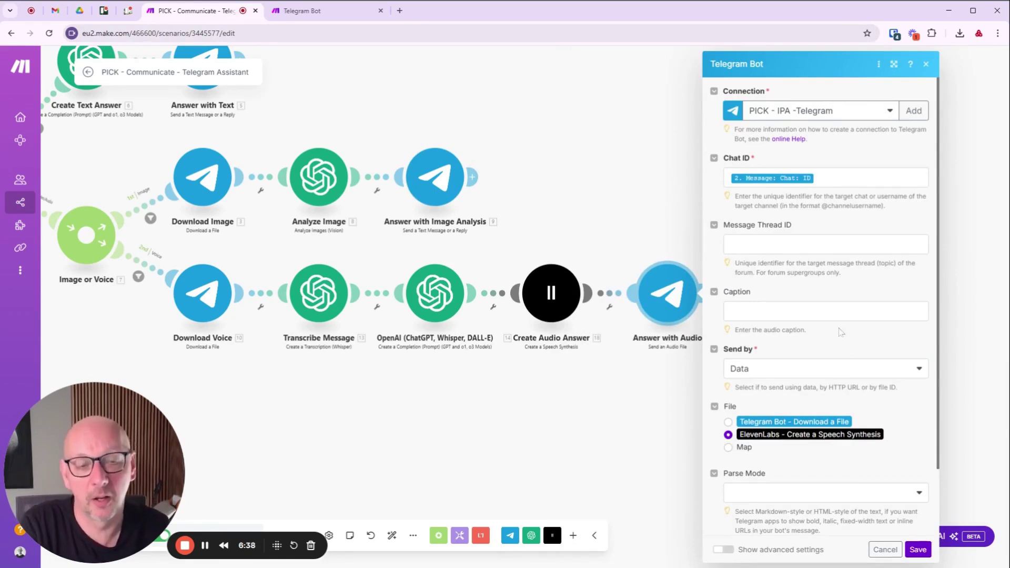
scroll(837, 348, down, 1)
scroll(837, 348, down, 2)
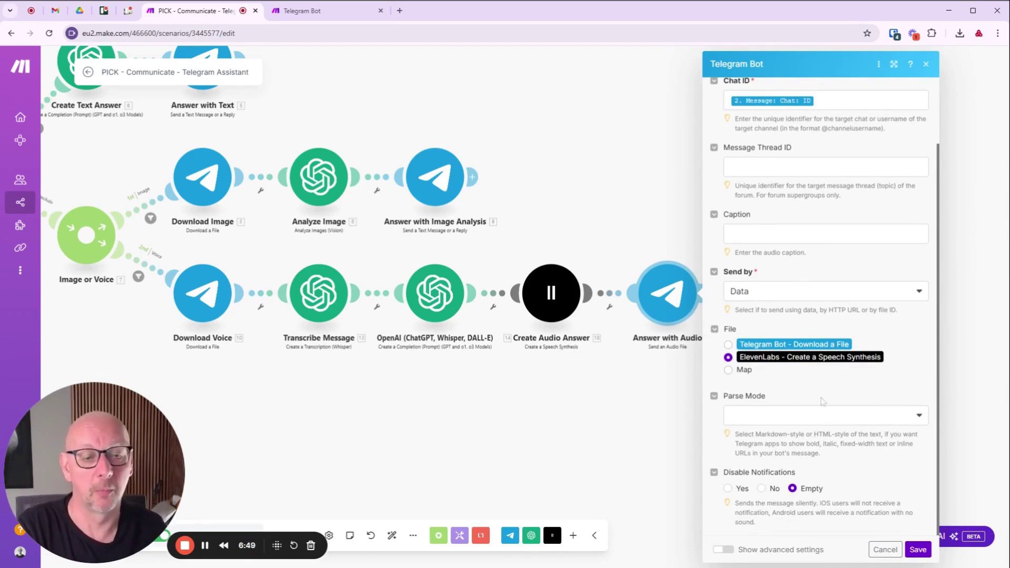
click(885, 549)
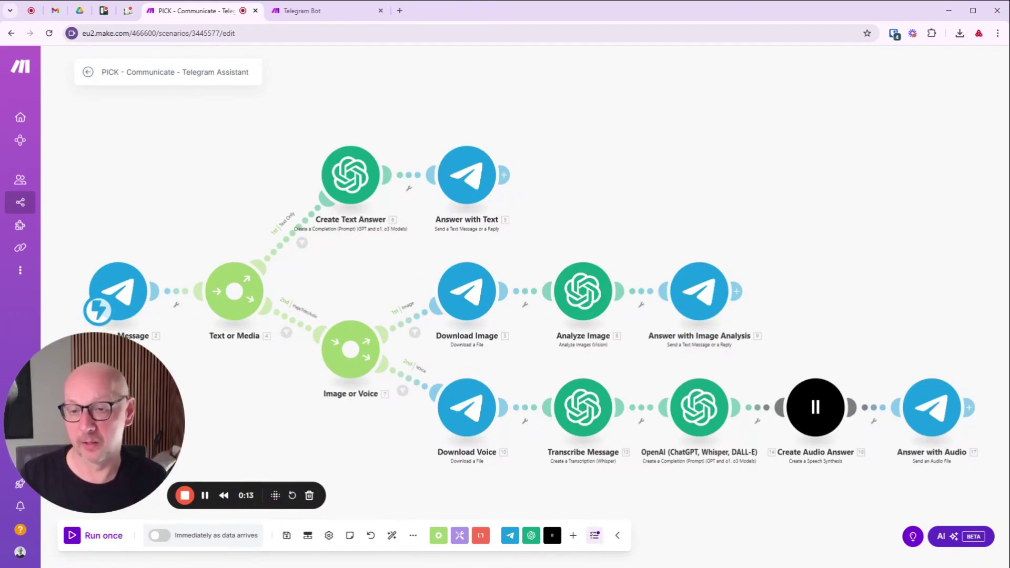
- Run the scenario once and expand the Message collection in the Receive Message module's output
click(73, 539)
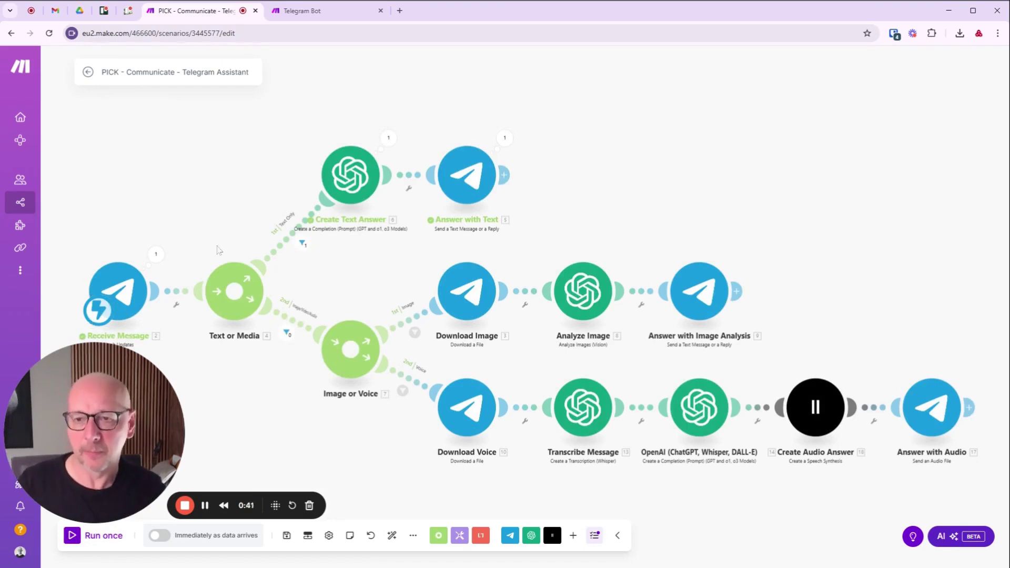
click(157, 256)
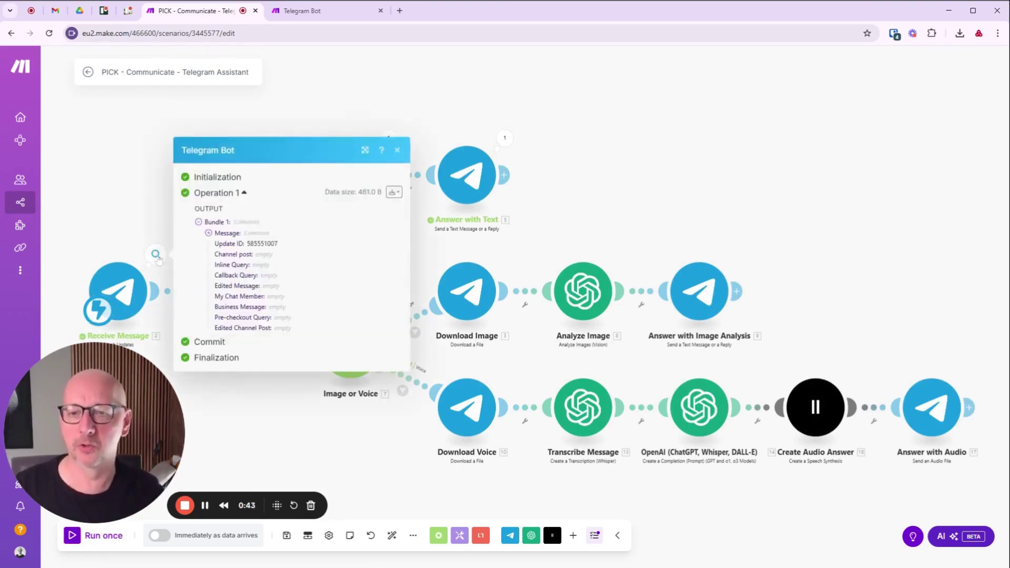
click(209, 233)
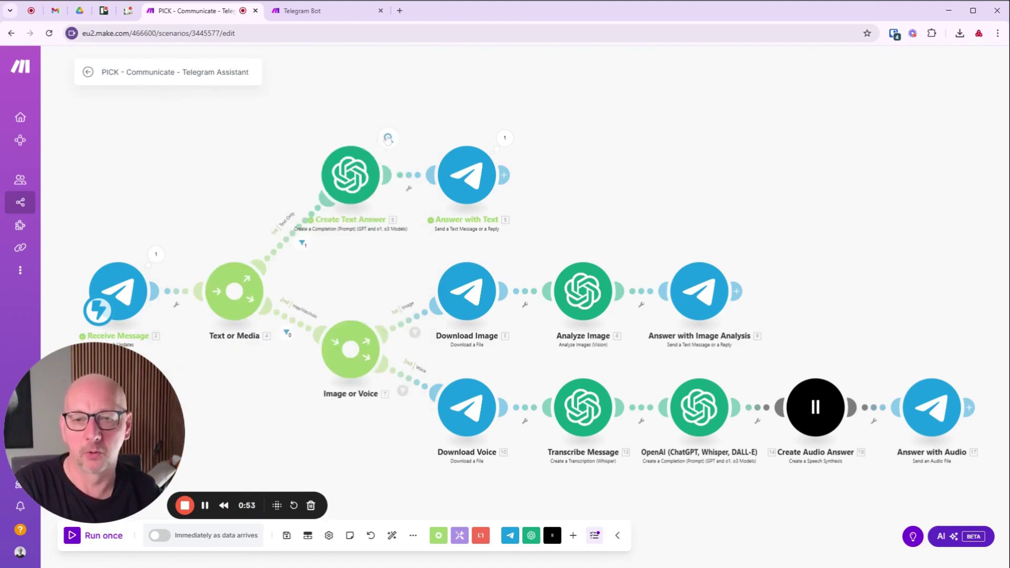
- Inspect the input and output bundles of the Create Text Answer and Answer with Text modules from the text message run
click(387, 137)
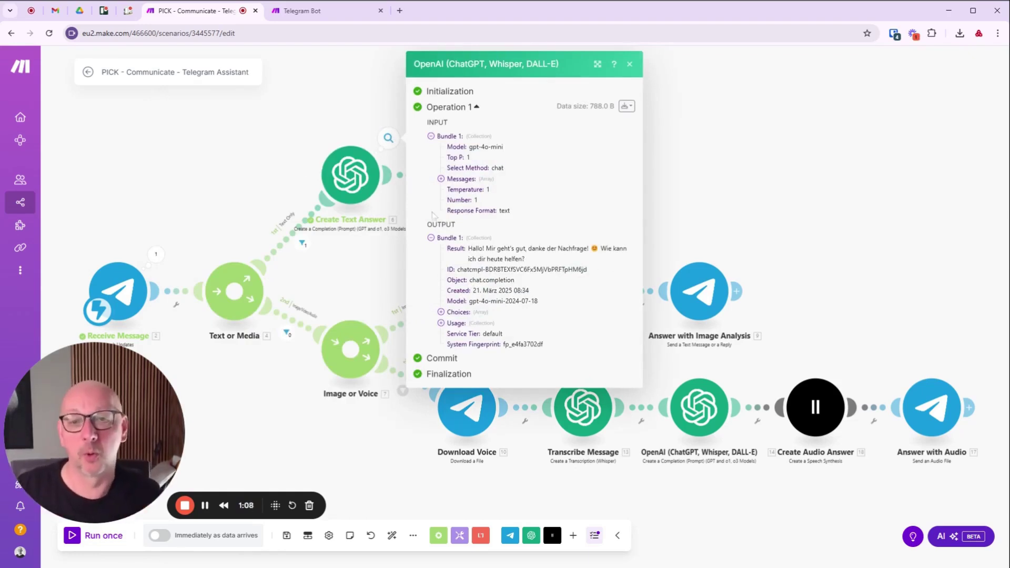
click(272, 159)
click(504, 140)
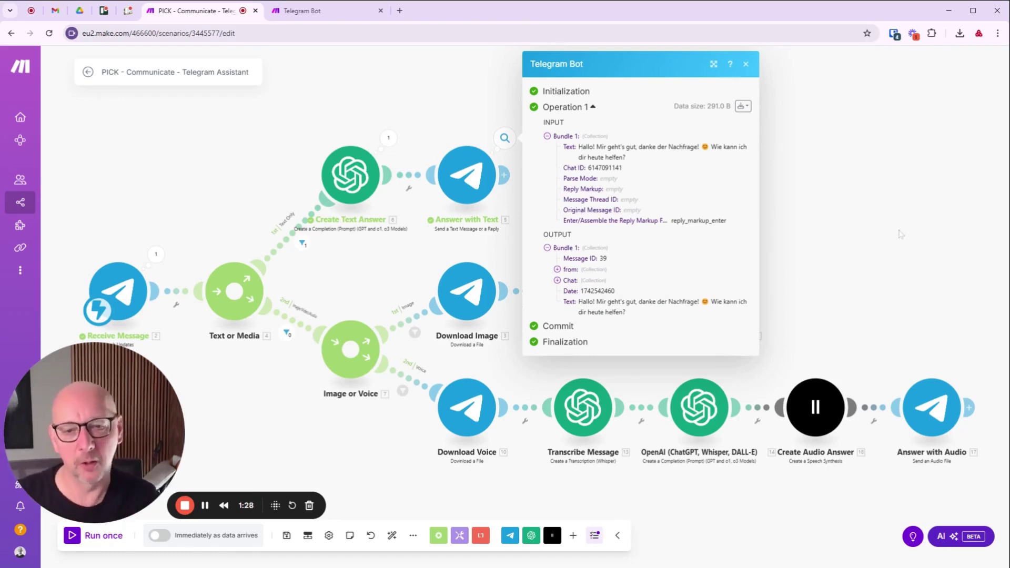
click(836, 227)
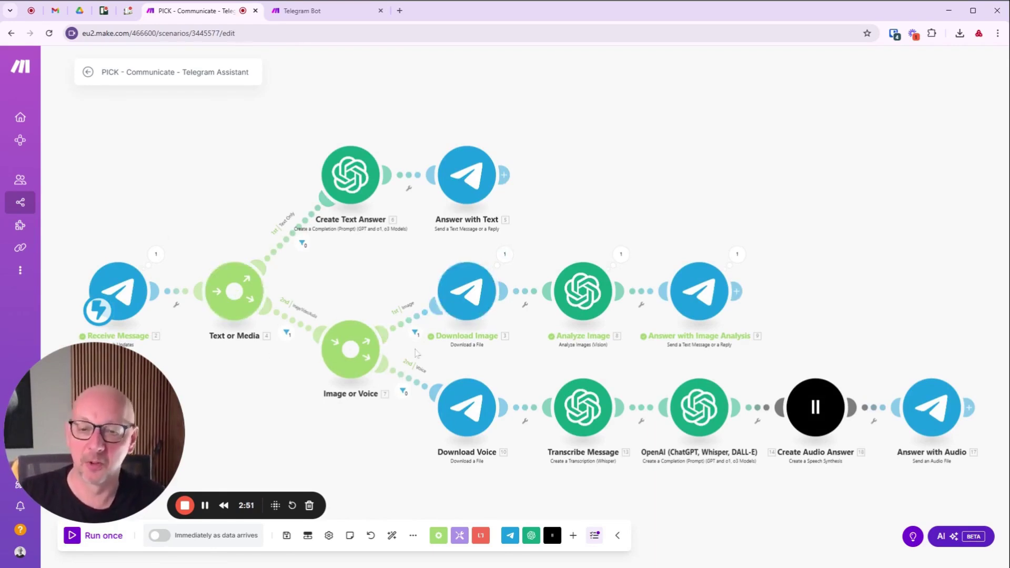
- Inspect the execution results of the Download Image and Analyze Image modules from the image message run
click(505, 256)
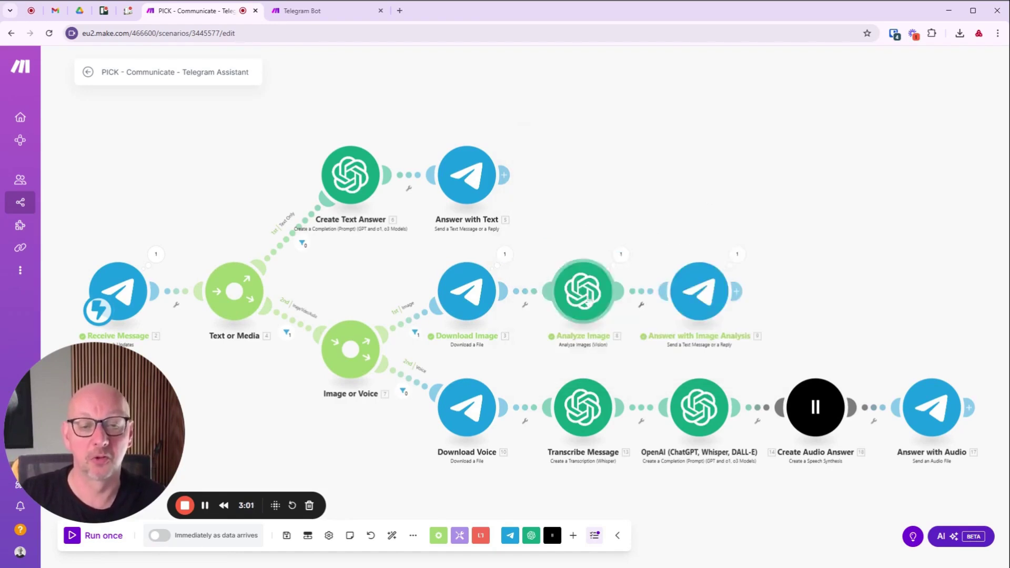
click(621, 256)
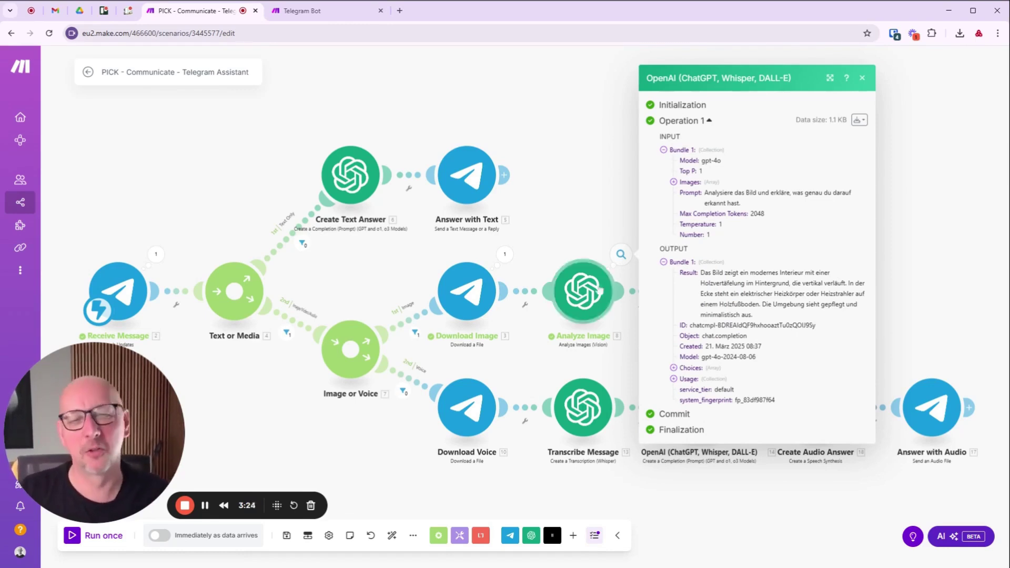
click(924, 255)
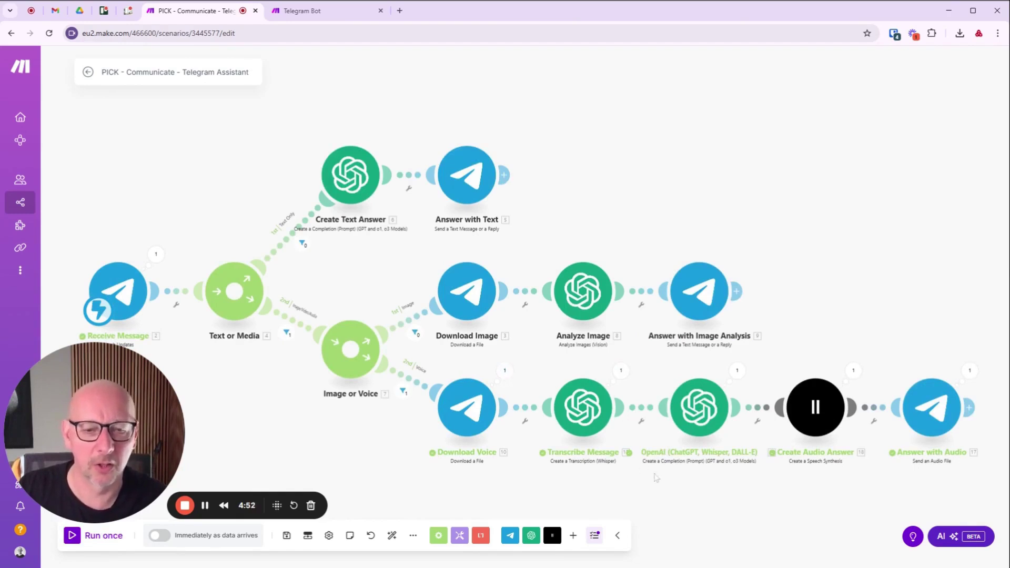
- Inspect the voice message run's execution results from Transcribe Message through the chat completion to Create Audio Answer
drag(656, 476, 504, 433)
click(470, 327)
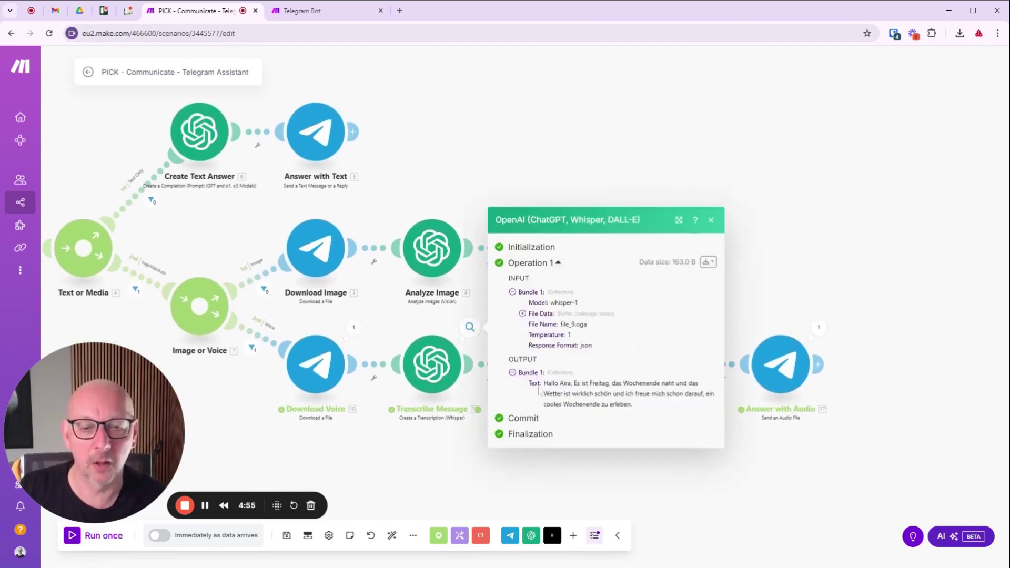
click(759, 480)
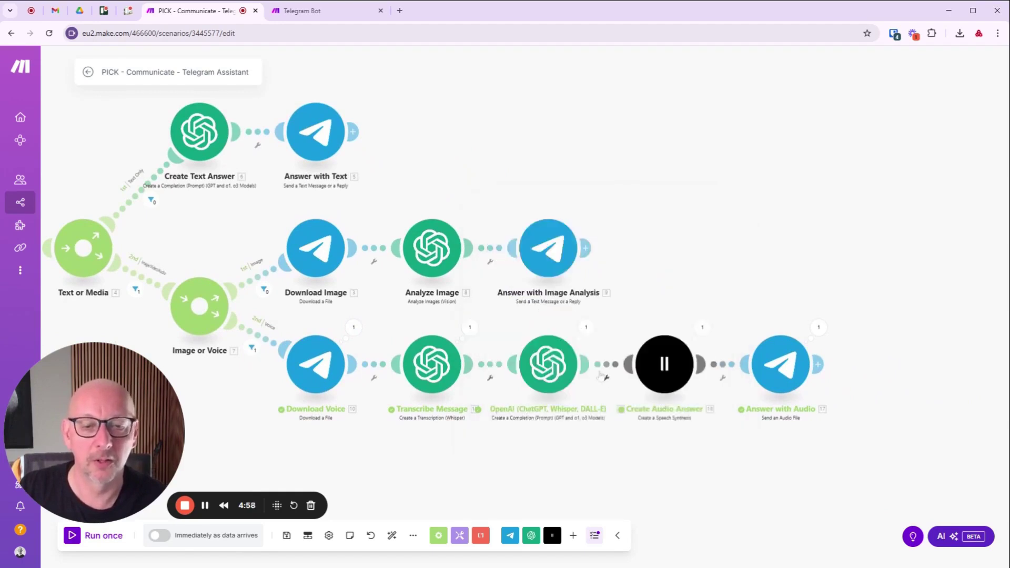
click(586, 326)
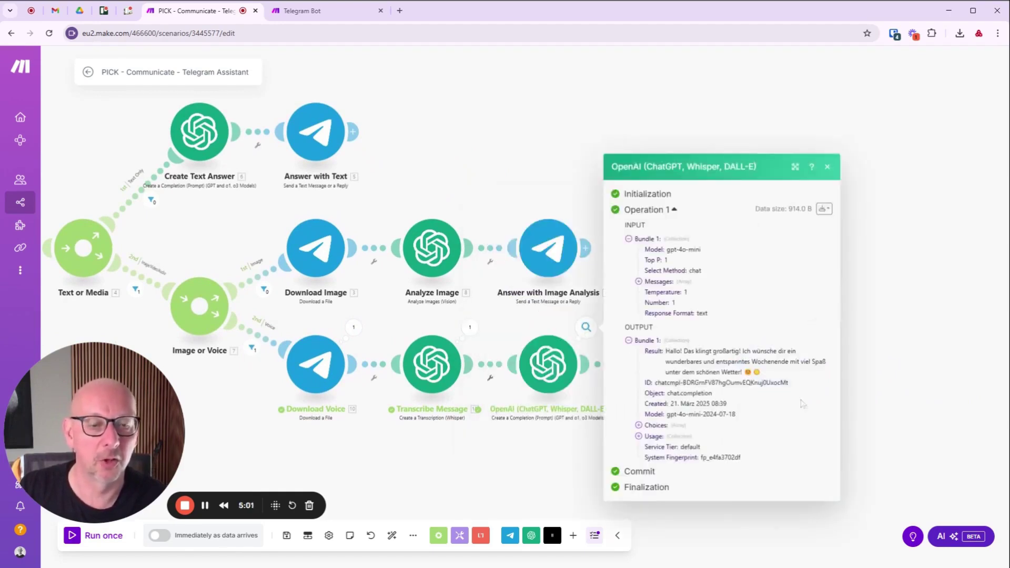
click(903, 420)
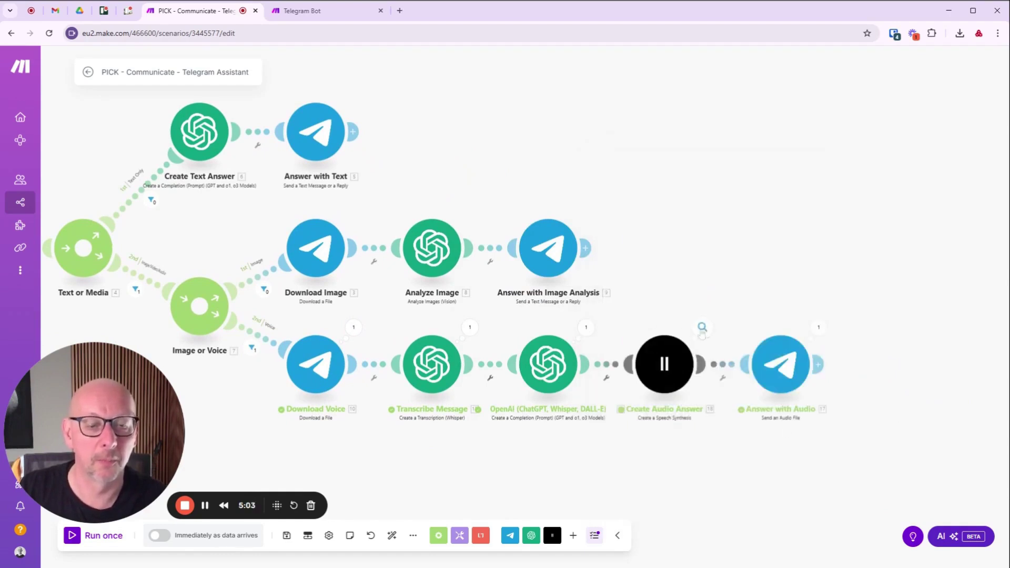
click(703, 327)
click(838, 467)
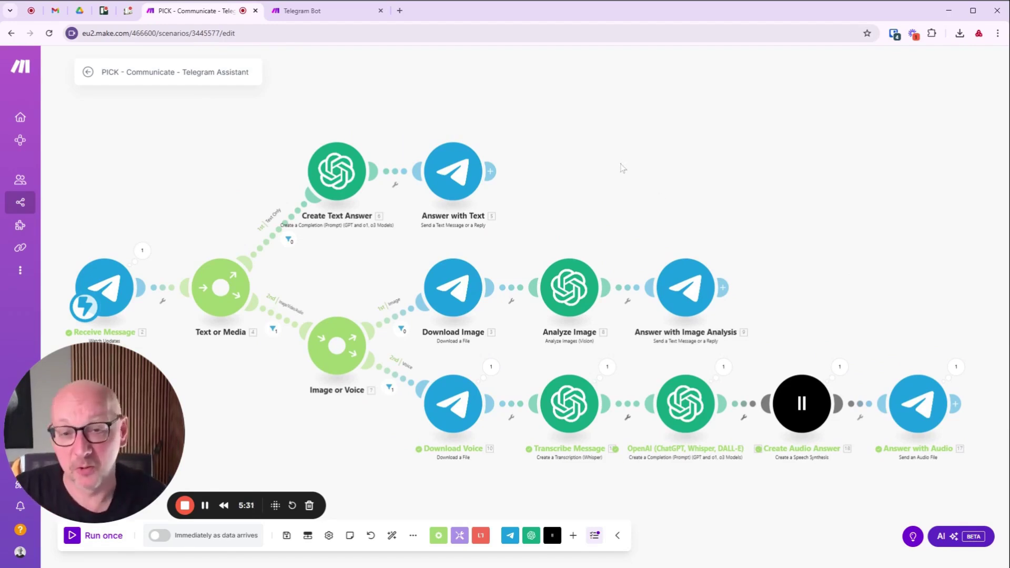
scroll(623, 170, down, 3)
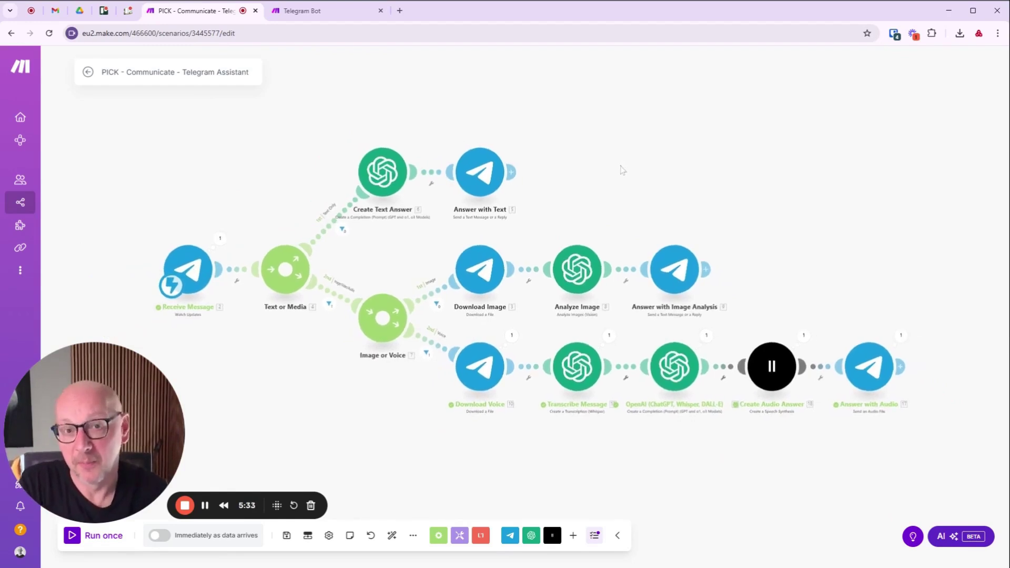